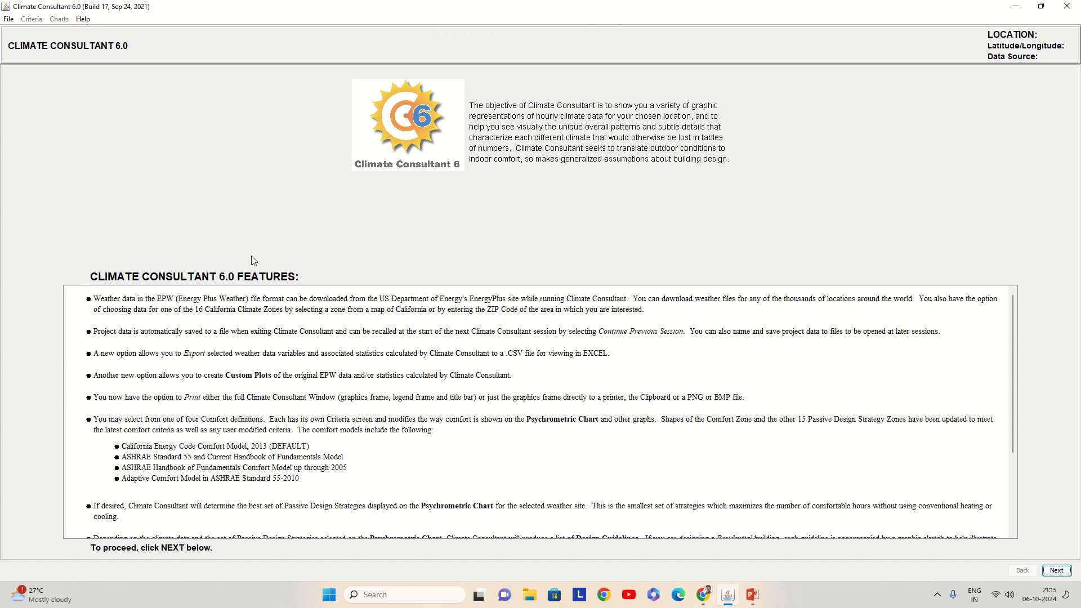
Step: Start a new project and set its units to metric
{"action": "left_click", "coordinate": [1058, 571]}
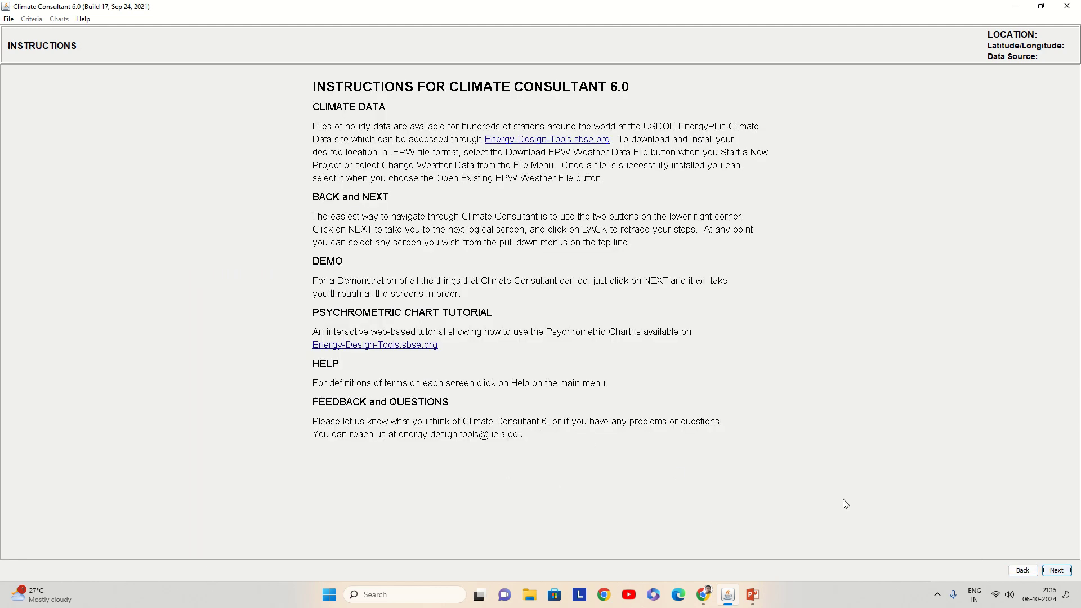
{"action": "left_click", "coordinate": [1050, 571]}
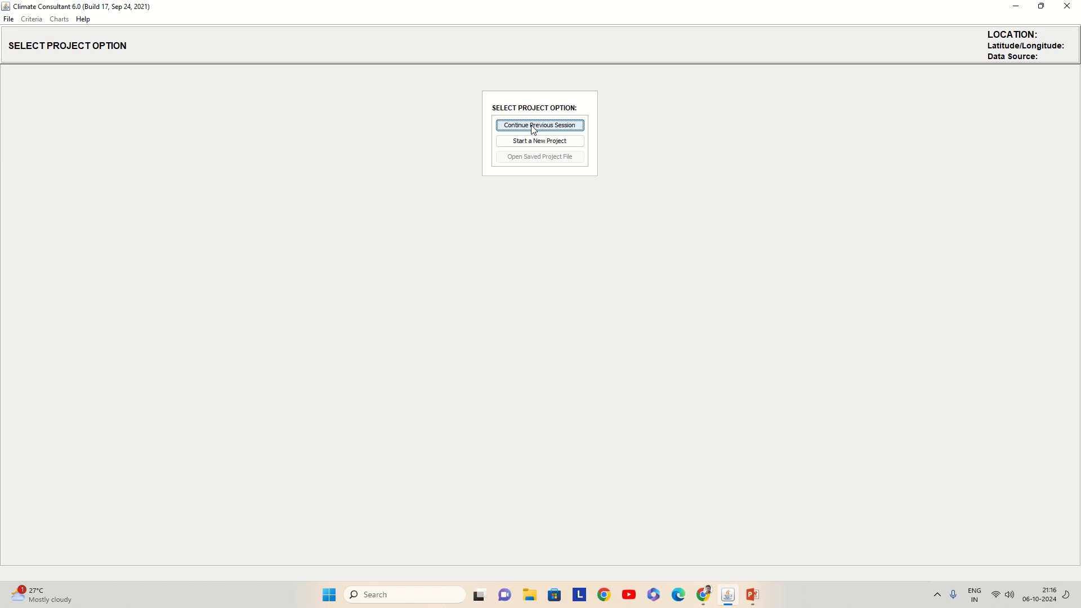
{"action": "left_click", "coordinate": [524, 143]}
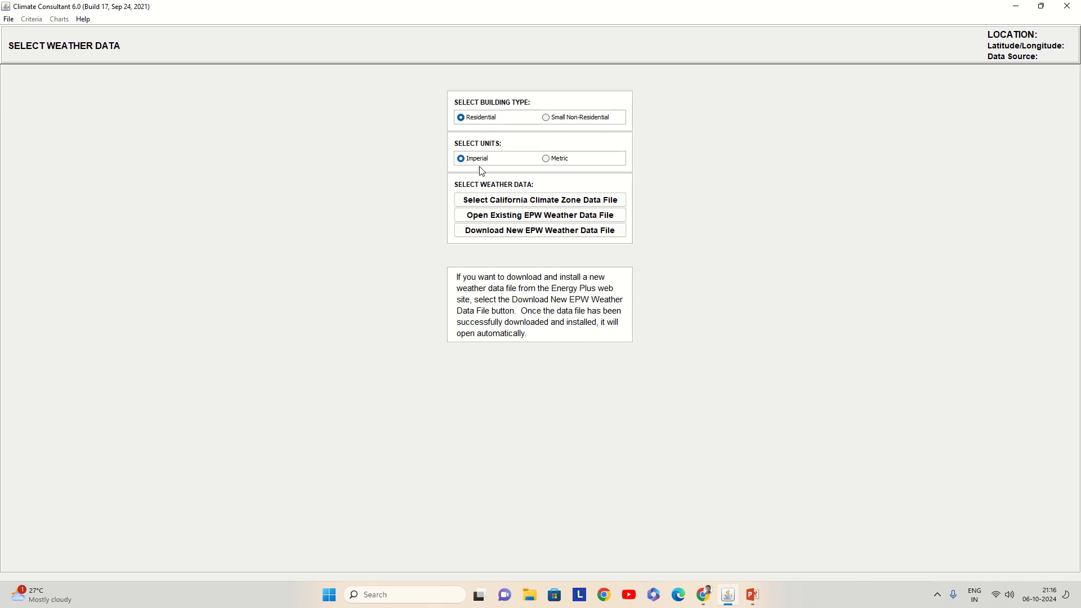
{"action": "left_click", "coordinate": [546, 160]}
Step: Open the existing weather data file IND_MH_Pune.430630_TMYx.2009-2023.epw from its folder in Downloads
{"action": "left_click", "coordinate": [508, 215]}
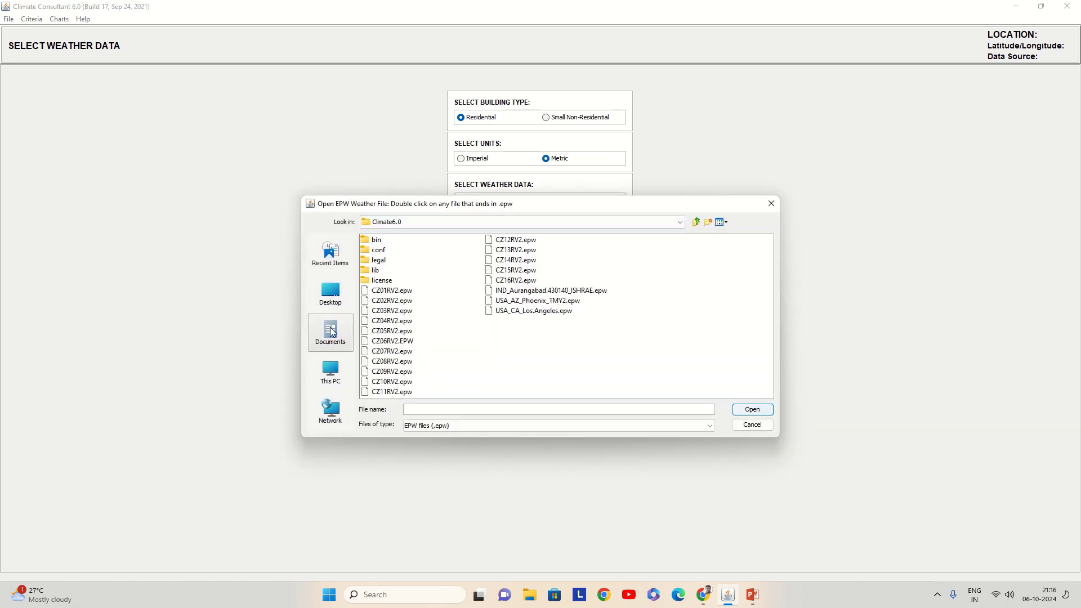
{"action": "left_click", "coordinate": [327, 376]}
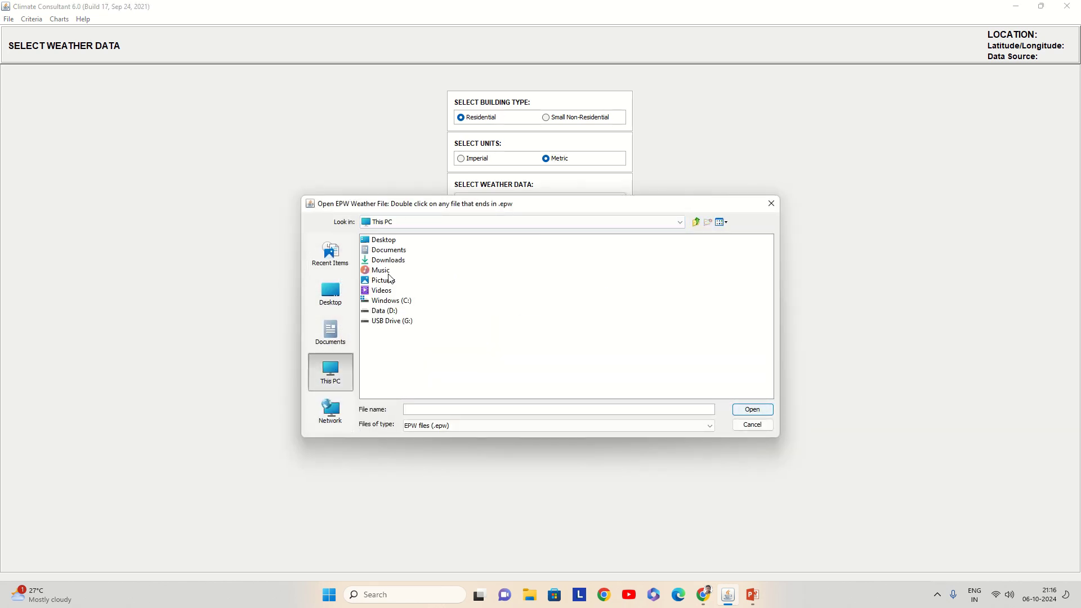
{"action": "double_click", "coordinate": [390, 259]}
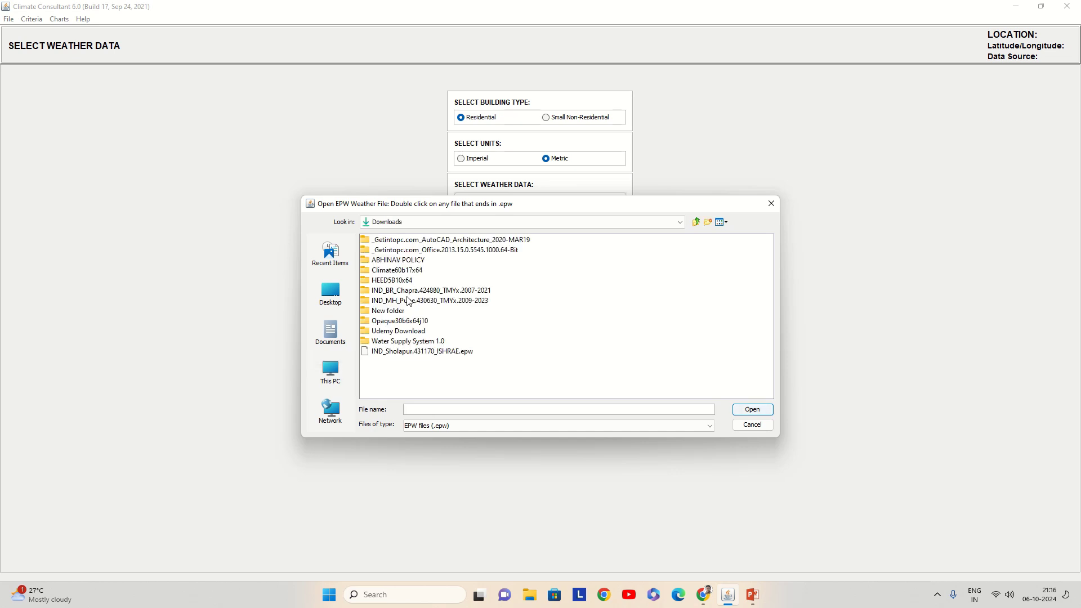
{"action": "double_click", "coordinate": [408, 300]}
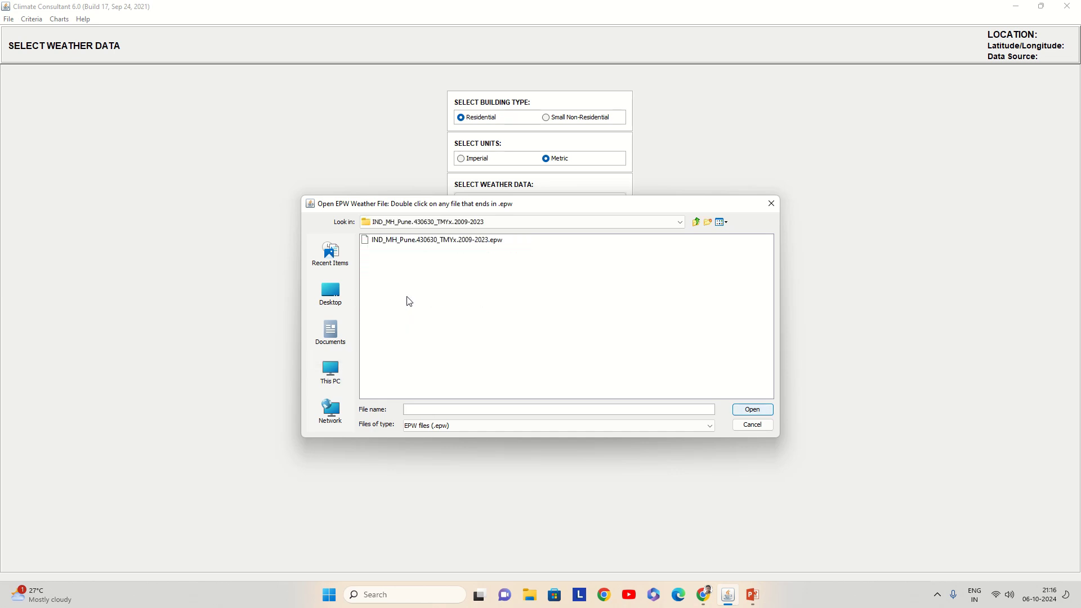
{"action": "left_click", "coordinate": [405, 241]}
{"action": "left_click", "coordinate": [752, 409]}
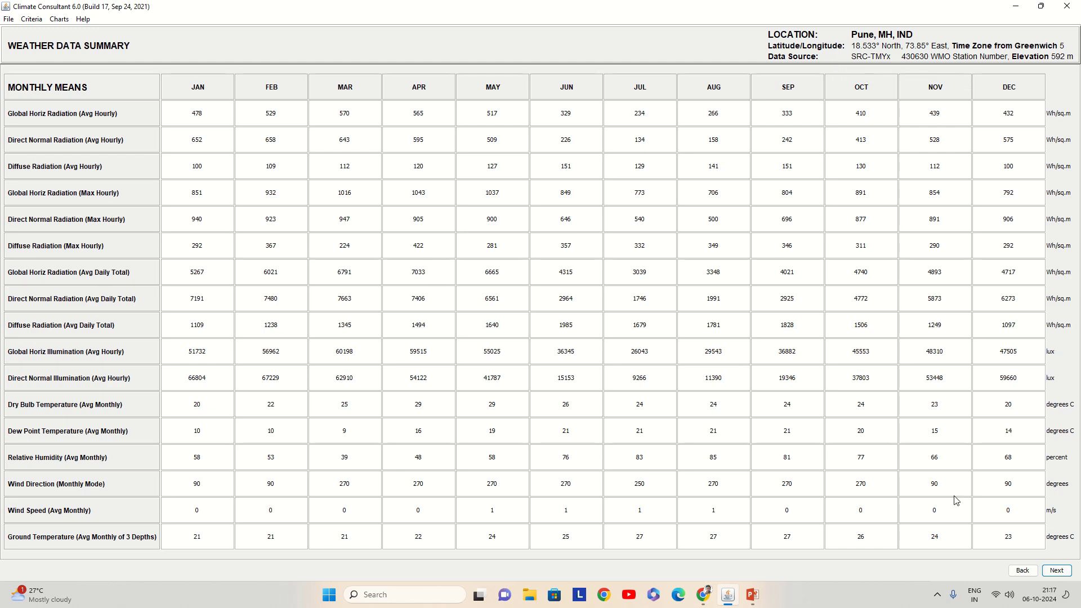
Step: Choose the ASHRAE Standard 55 and Current Handbook of Fundamentals comfort model and open its summer indoor clothing criterion for editing
{"action": "left_click", "coordinate": [1057, 570]}
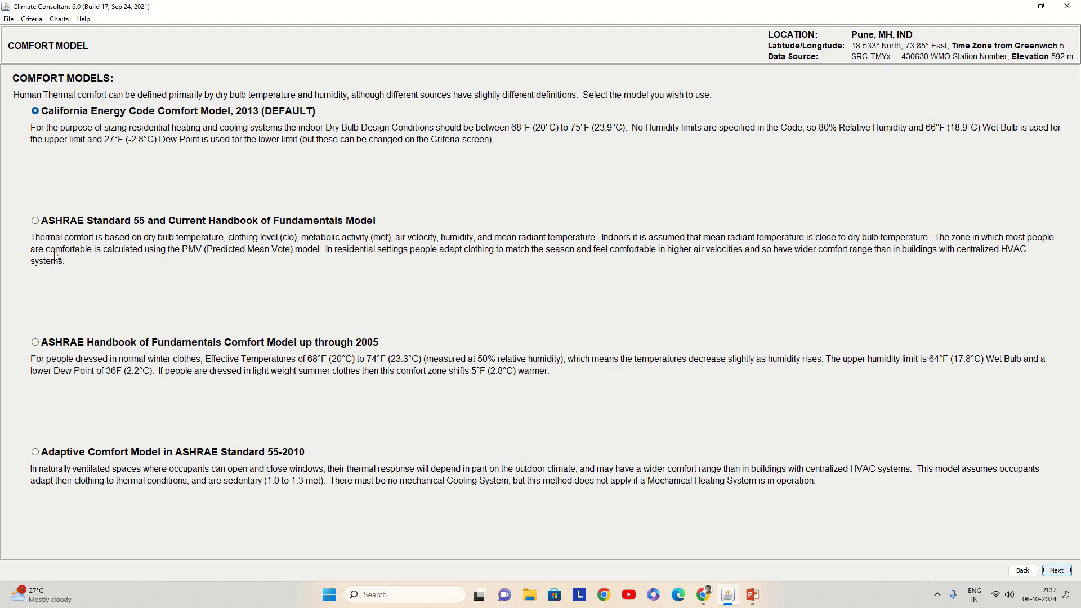
{"action": "left_click", "coordinate": [35, 221]}
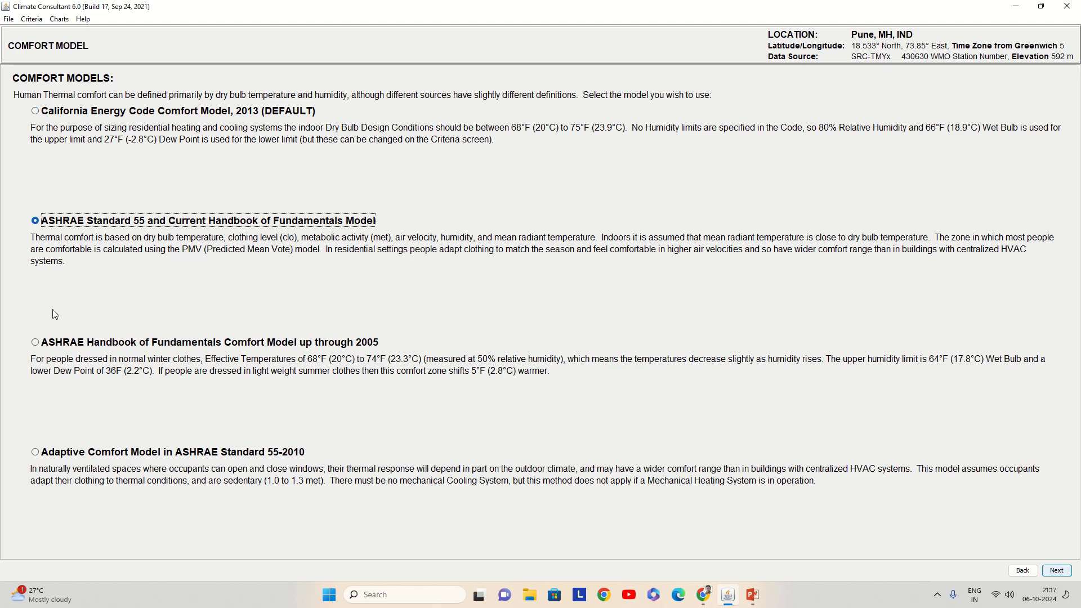
{"action": "left_click", "coordinate": [1049, 573]}
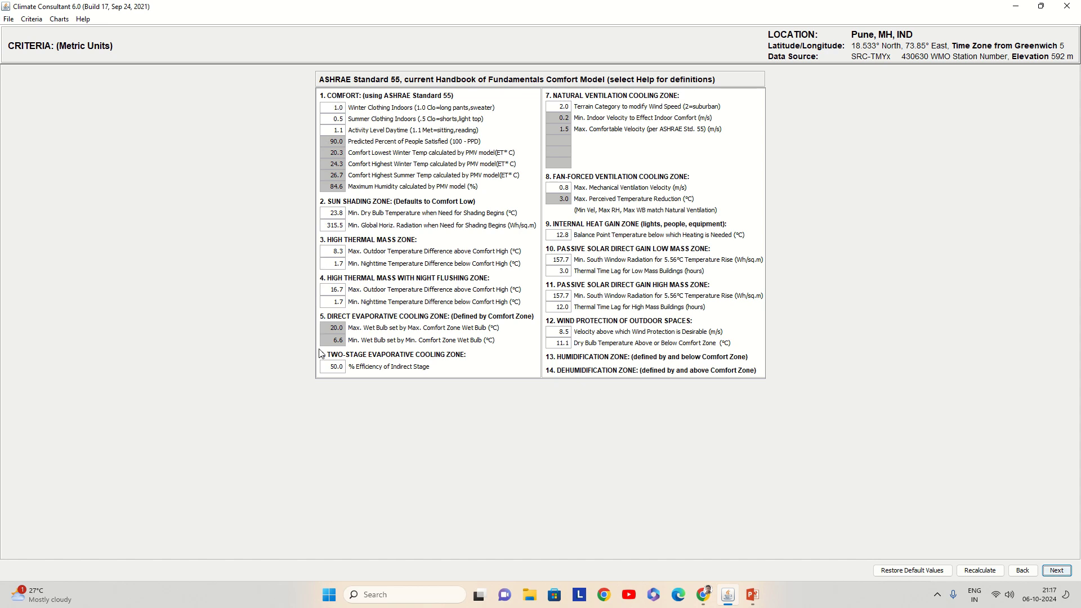
{"action": "left_click", "coordinate": [335, 119]}
{"action": "key", "text": "BackSpace"}
Step: Display the temperature range chart and compare its design high at .5% and at 1% of hours above
{"action": "left_click", "coordinate": [1057, 572]}
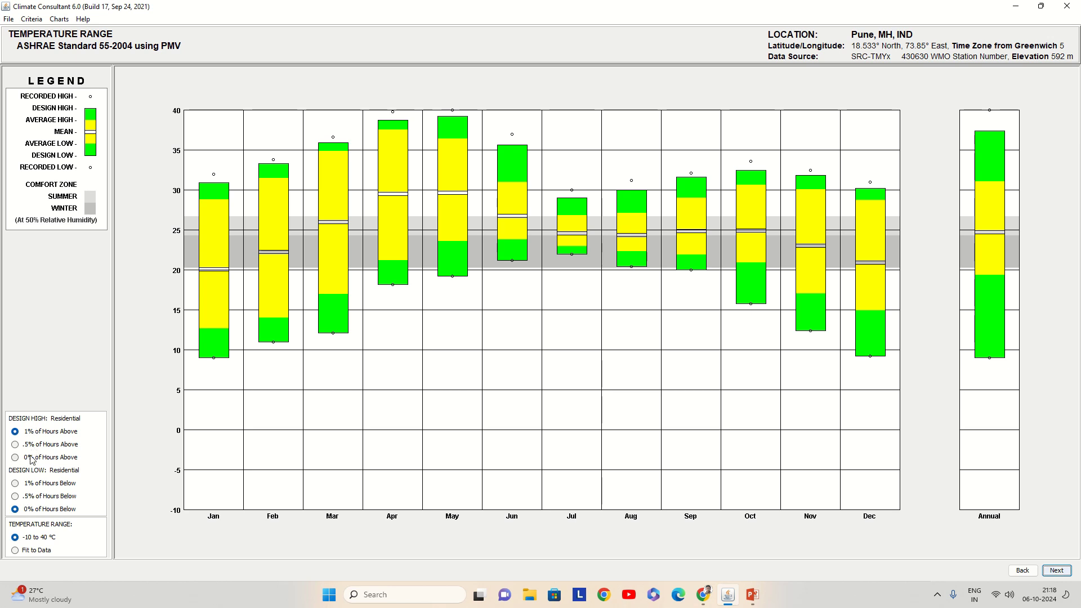
{"action": "left_click", "coordinate": [15, 445]}
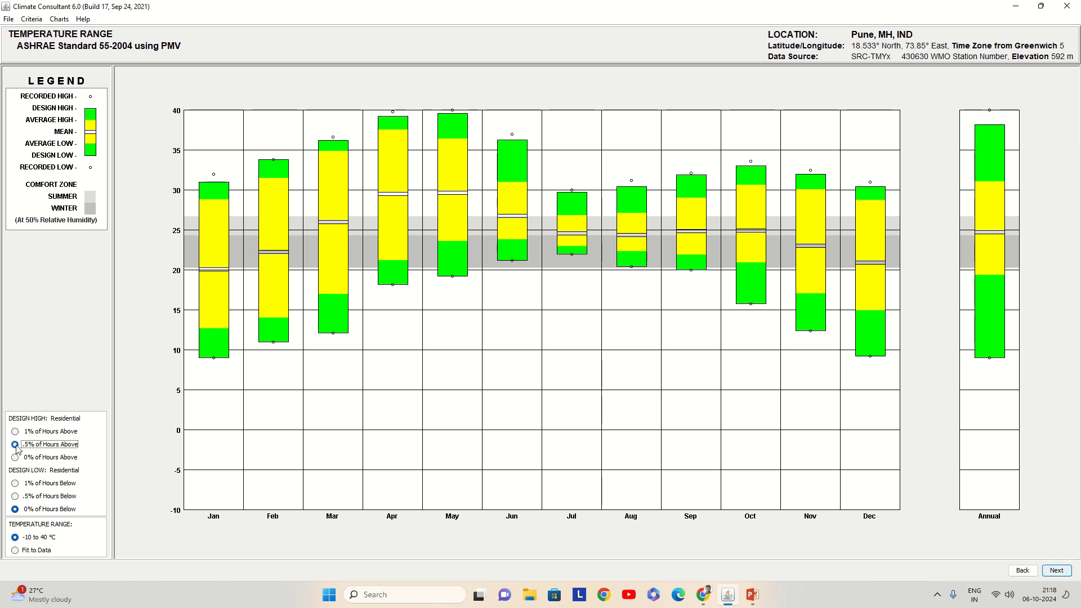
{"action": "left_click", "coordinate": [15, 431]}
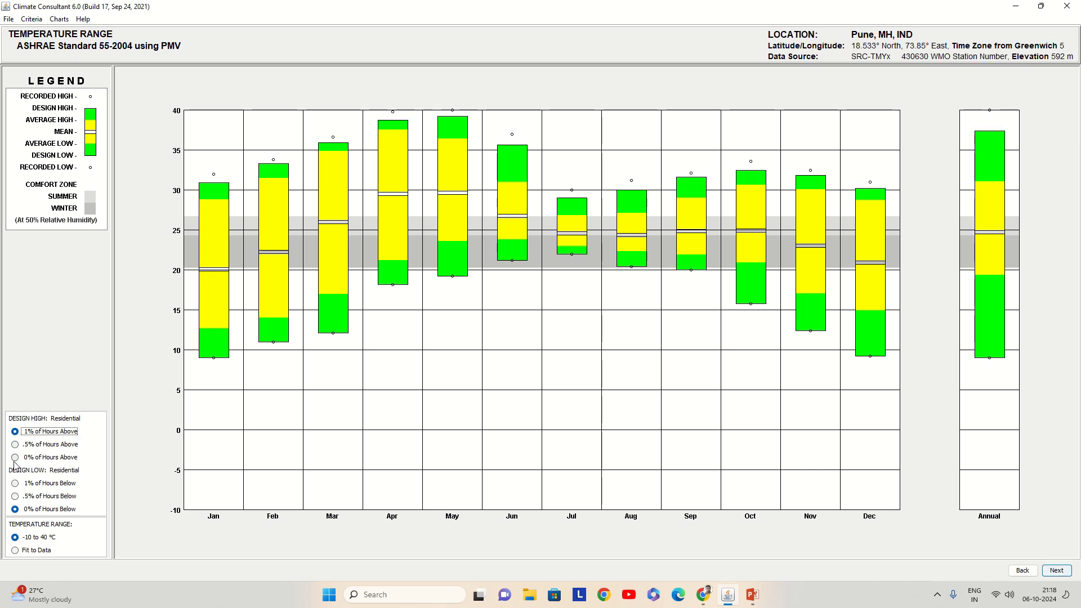
Step: Review the monthly diurnal averages, radiation range, illumination range, sky cover, wind velocity and ground temperature charts in sequence
{"action": "left_click", "coordinate": [1057, 571]}
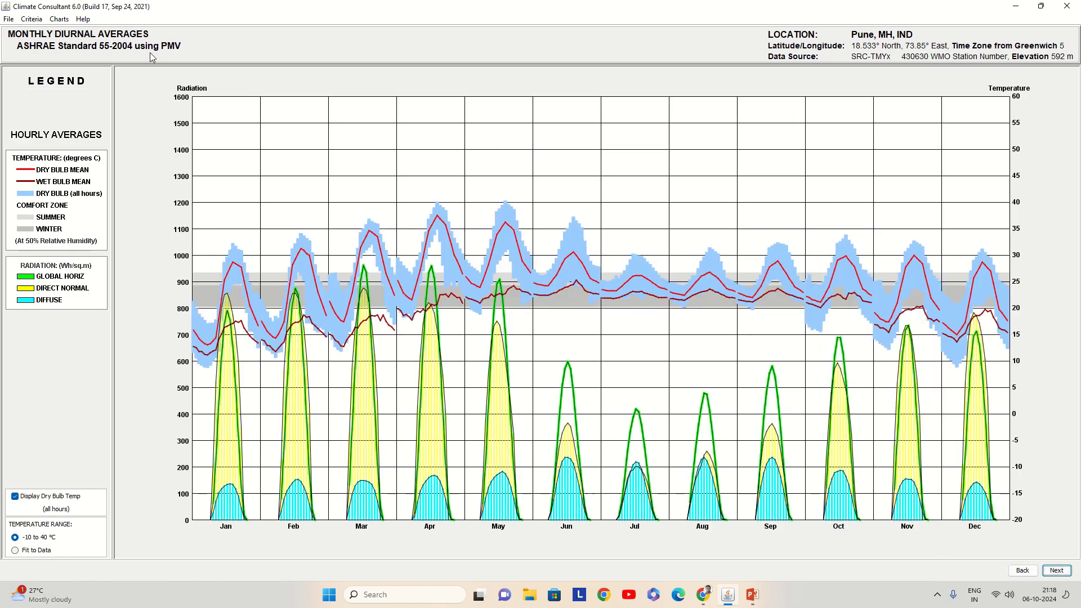
{"action": "left_click", "coordinate": [1052, 571]}
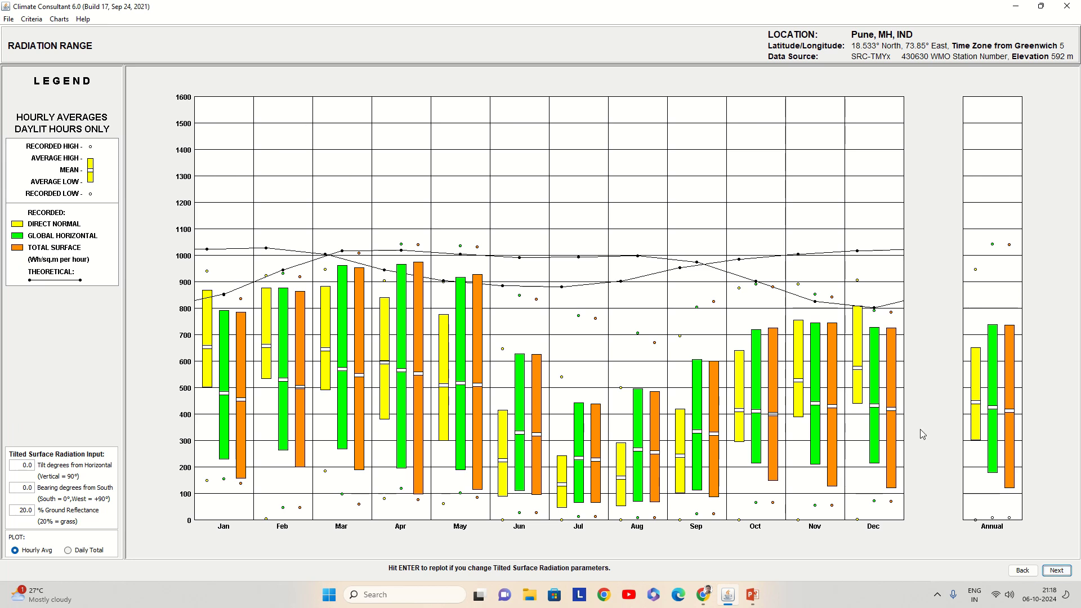
{"action": "left_click", "coordinate": [1056, 571]}
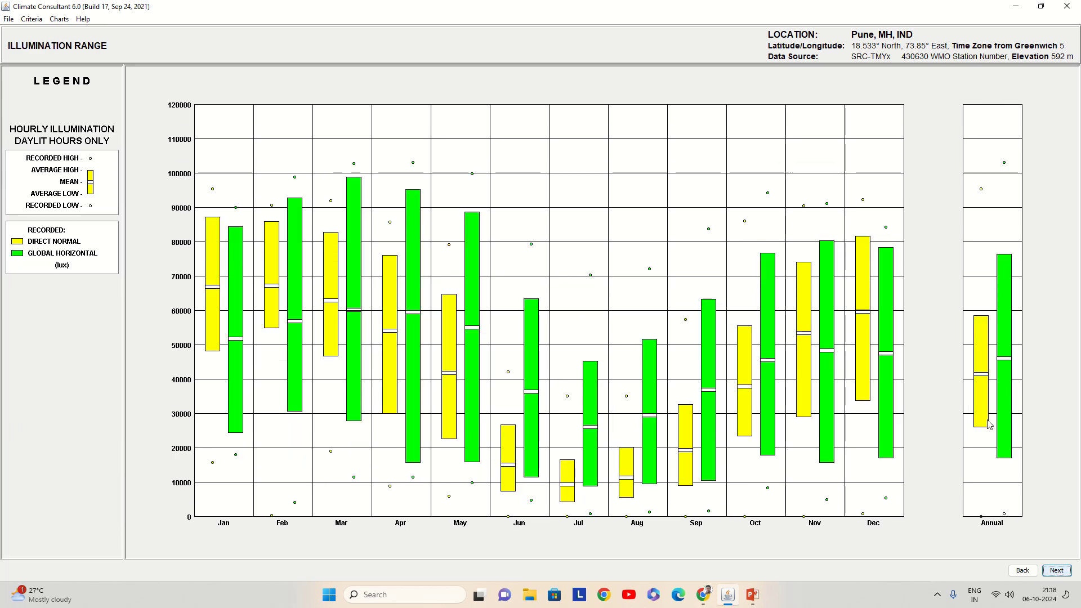
{"action": "left_click", "coordinate": [1052, 572]}
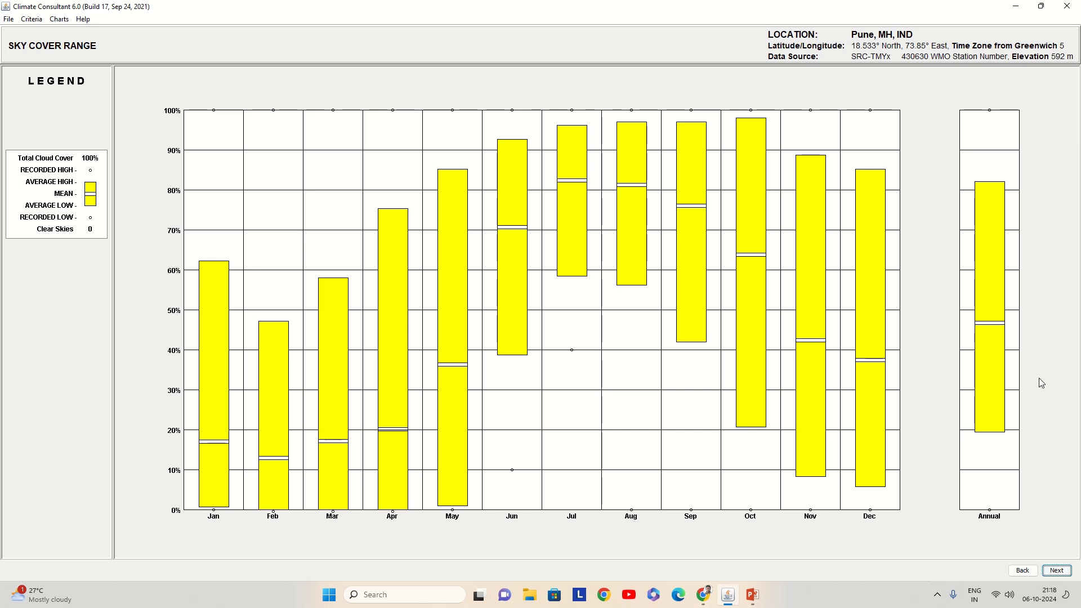
{"action": "left_click", "coordinate": [1057, 570]}
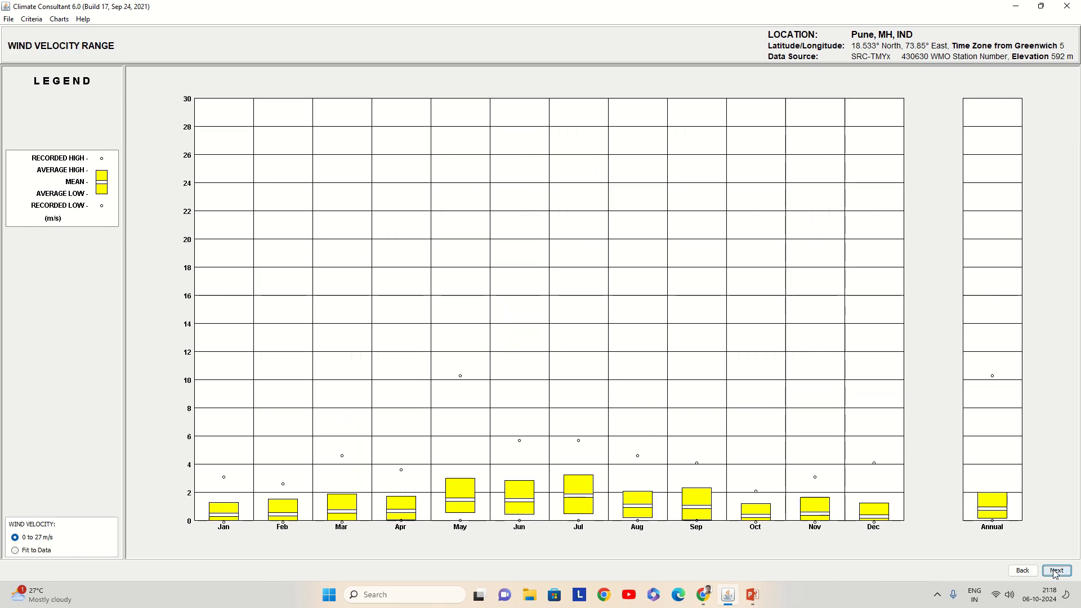
{"action": "left_click", "coordinate": [1056, 572]}
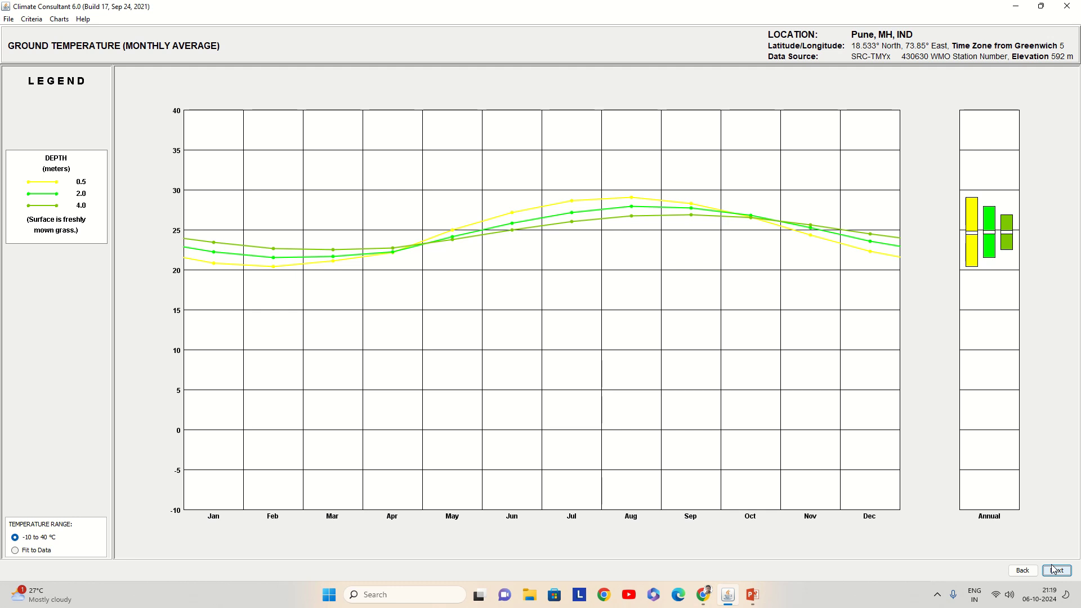
Step: Examine the dry bulb plots against relative humidity and dew point, the sun shading chart and the sun chart
{"action": "left_click", "coordinate": [1054, 569]}
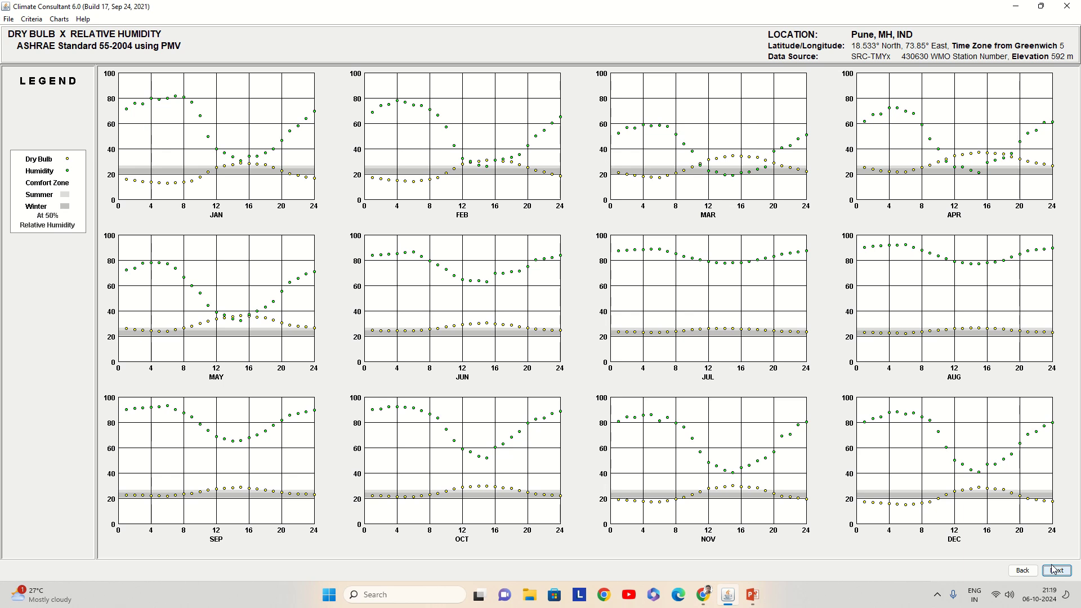
{"action": "left_click", "coordinate": [1055, 572]}
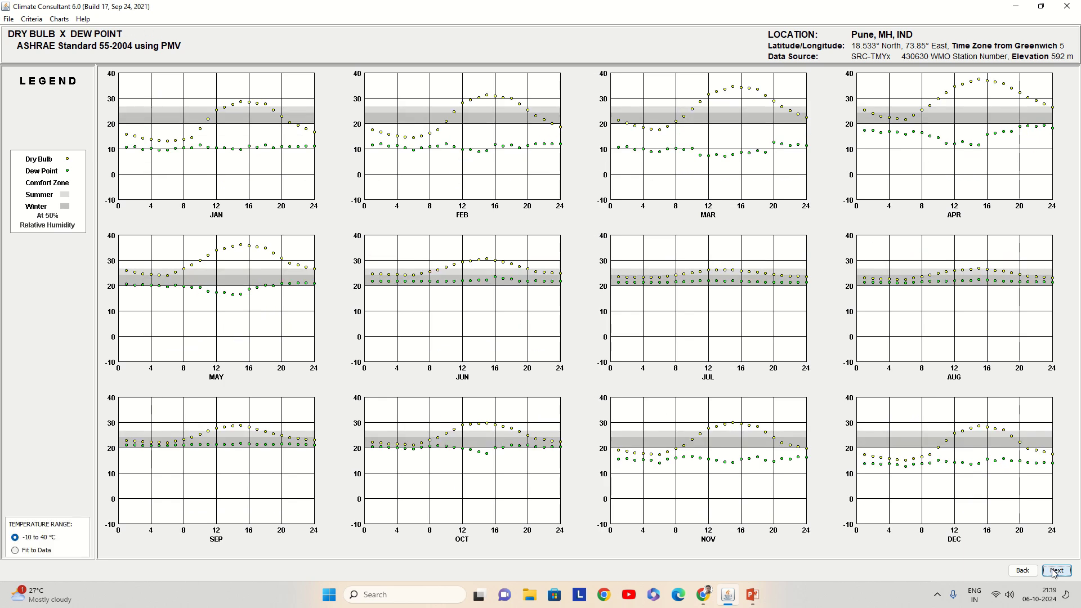
{"action": "left_click", "coordinate": [1055, 572]}
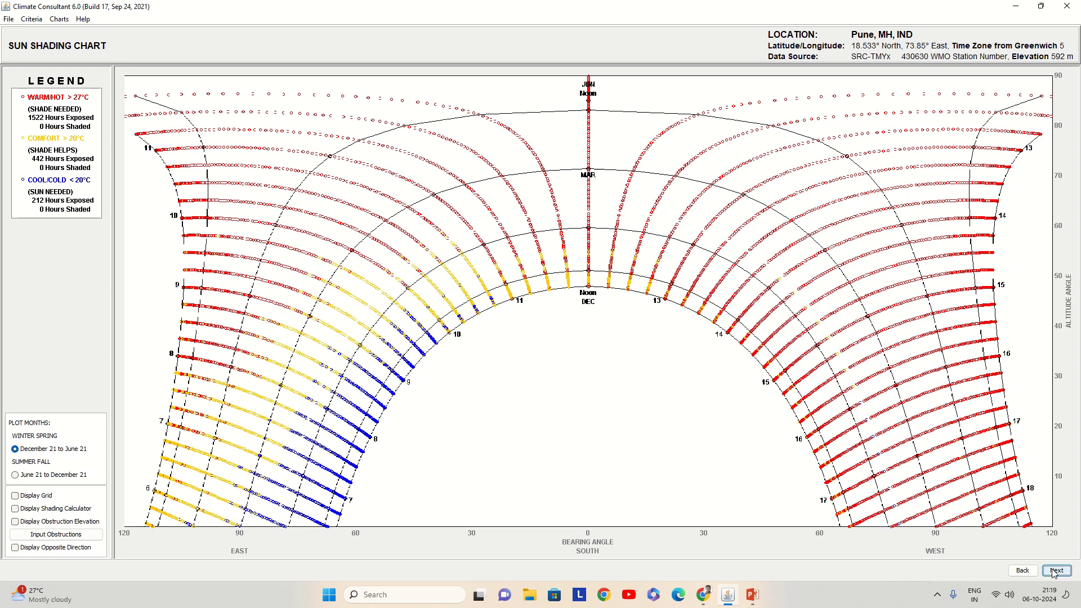
{"action": "left_click", "coordinate": [1055, 572]}
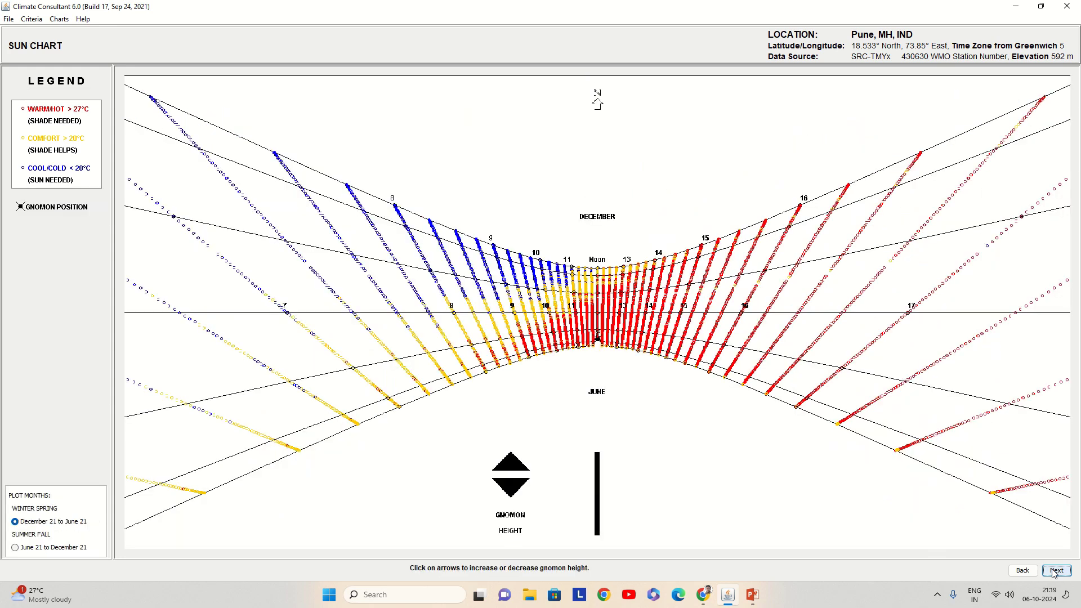
Step: Examine the dry bulb temperature timetable plot, its 3D chart and the psychrometric chart with all design strategies
{"action": "left_click", "coordinate": [1055, 572]}
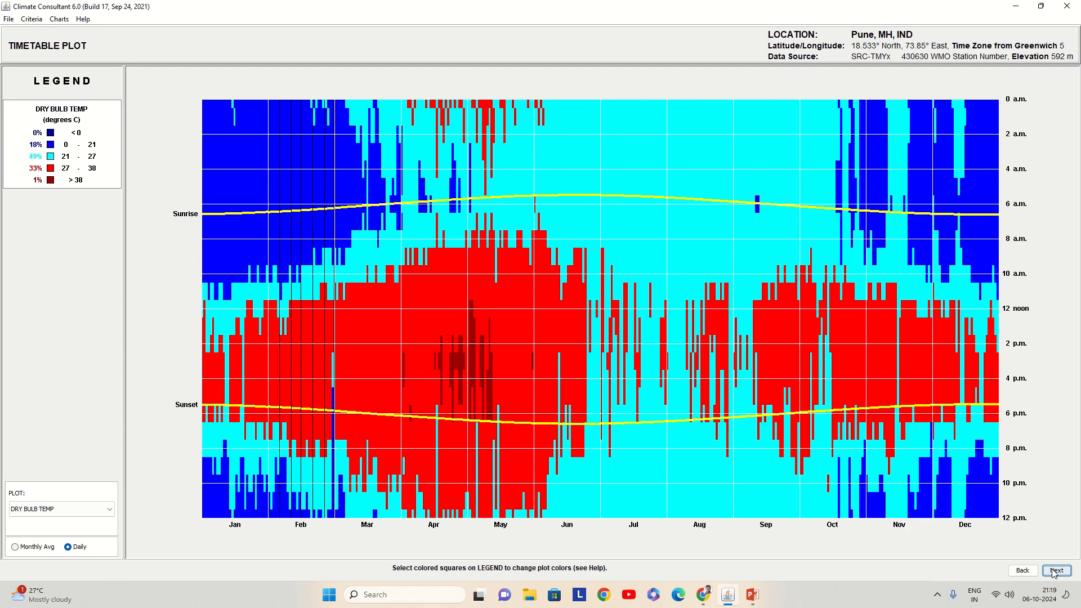
{"action": "left_click", "coordinate": [1055, 571]}
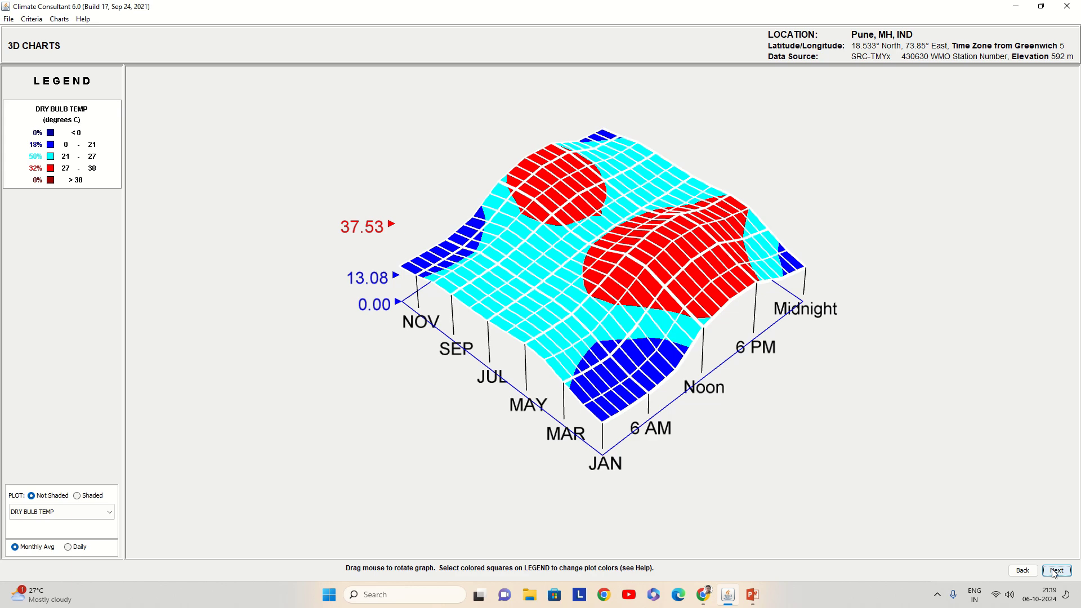
{"action": "left_click", "coordinate": [1055, 572]}
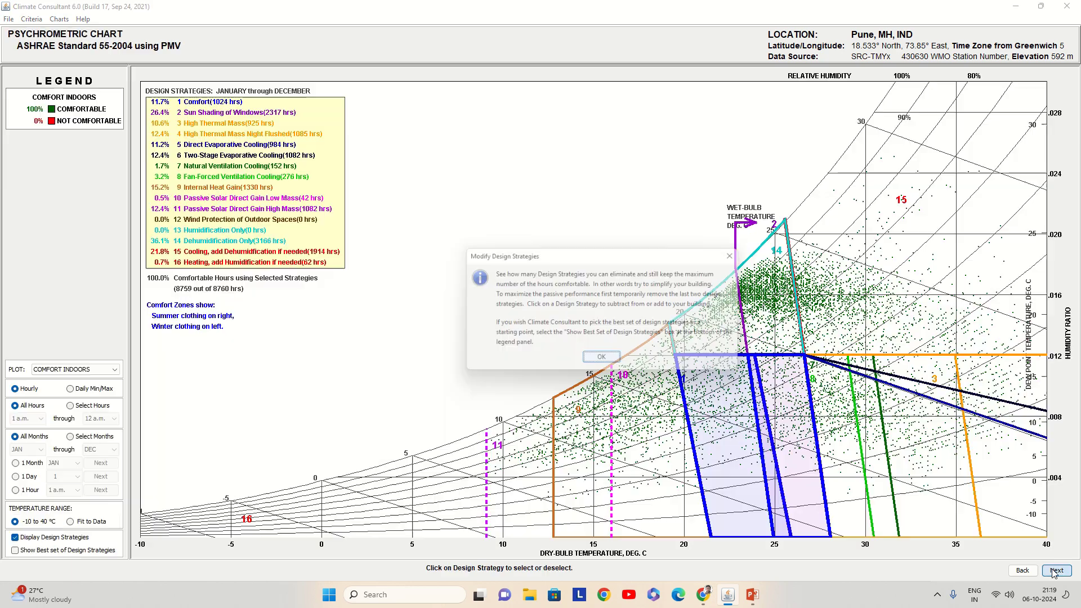
{"action": "left_click", "coordinate": [615, 363]}
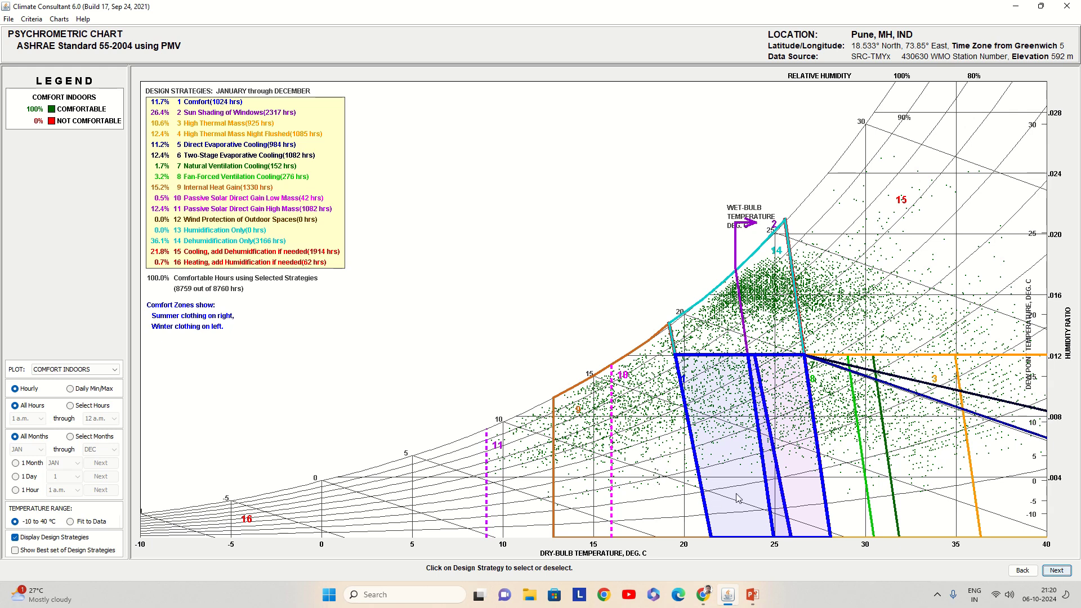
Step: Display the full-year residential design guidelines for Pune and dismiss the introductory notices
{"action": "left_click", "coordinate": [1055, 573]}
{"action": "left_click", "coordinate": [540, 334]}
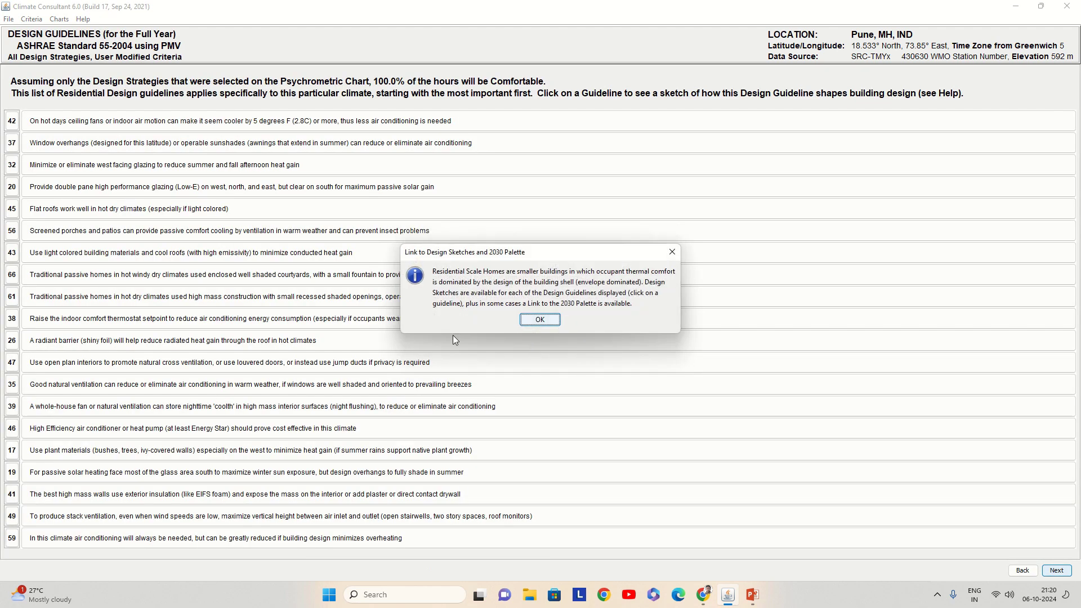
{"action": "left_click", "coordinate": [543, 319]}
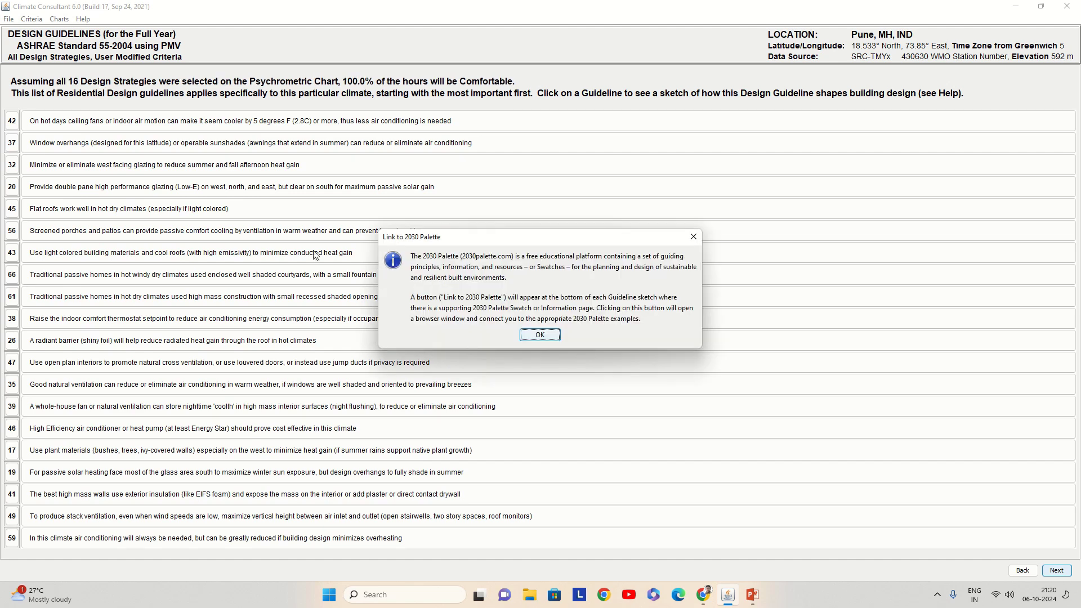
{"action": "left_click", "coordinate": [558, 333]}
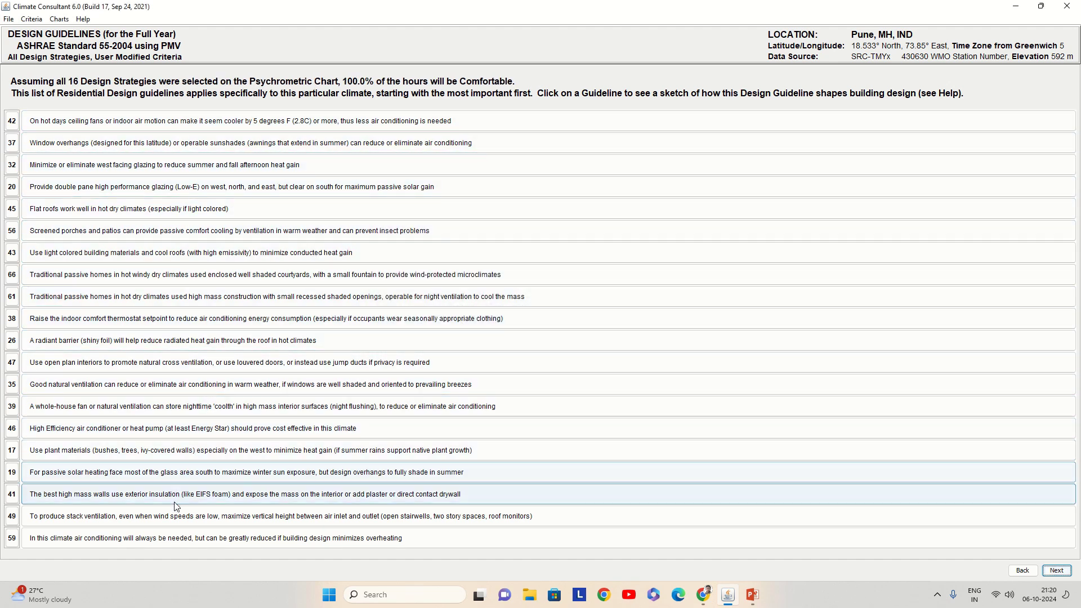
Step: View the sketches for design guidelines 35 (natural ventilation), 47 (open plan interiors) and 66 (enclosed shaded courtyards)
{"action": "left_click", "coordinate": [53, 386]}
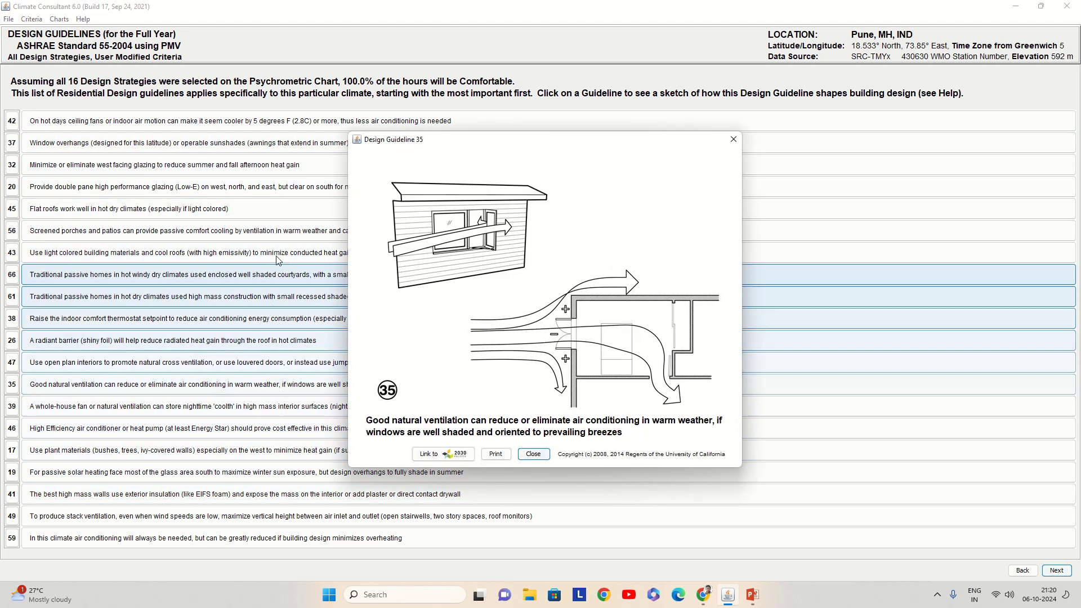
{"action": "left_click", "coordinate": [733, 140]}
{"action": "left_click", "coordinate": [467, 362]}
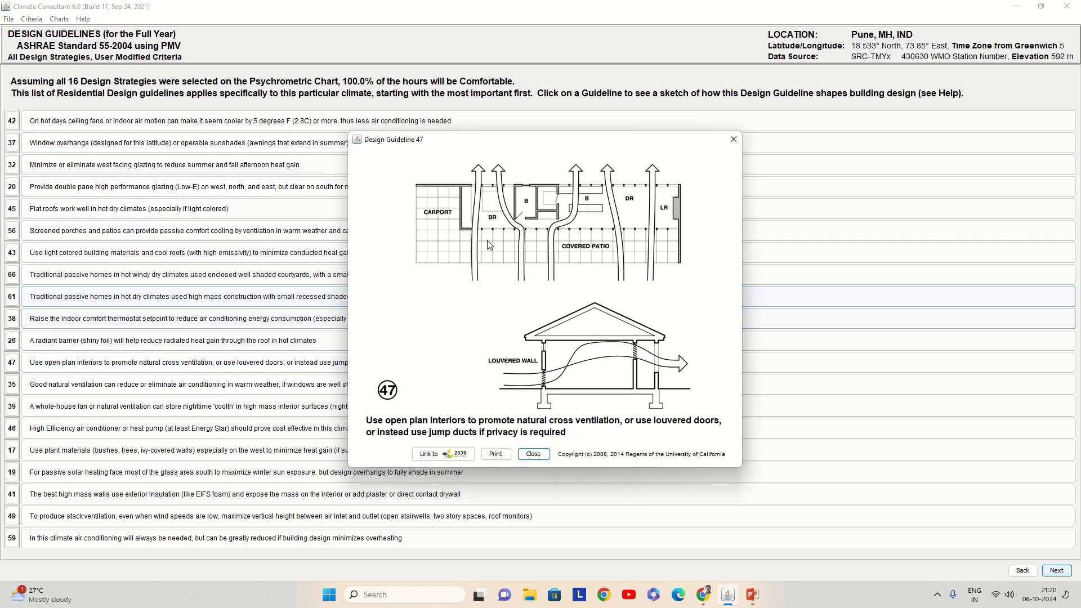
{"action": "left_click", "coordinate": [732, 139]}
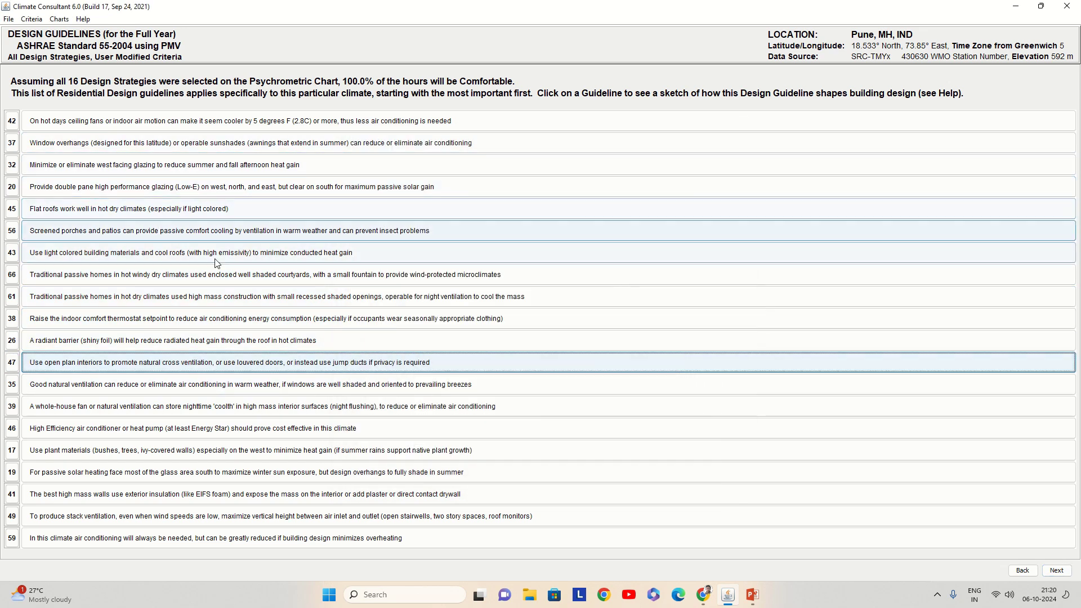
{"action": "left_click", "coordinate": [100, 275]}
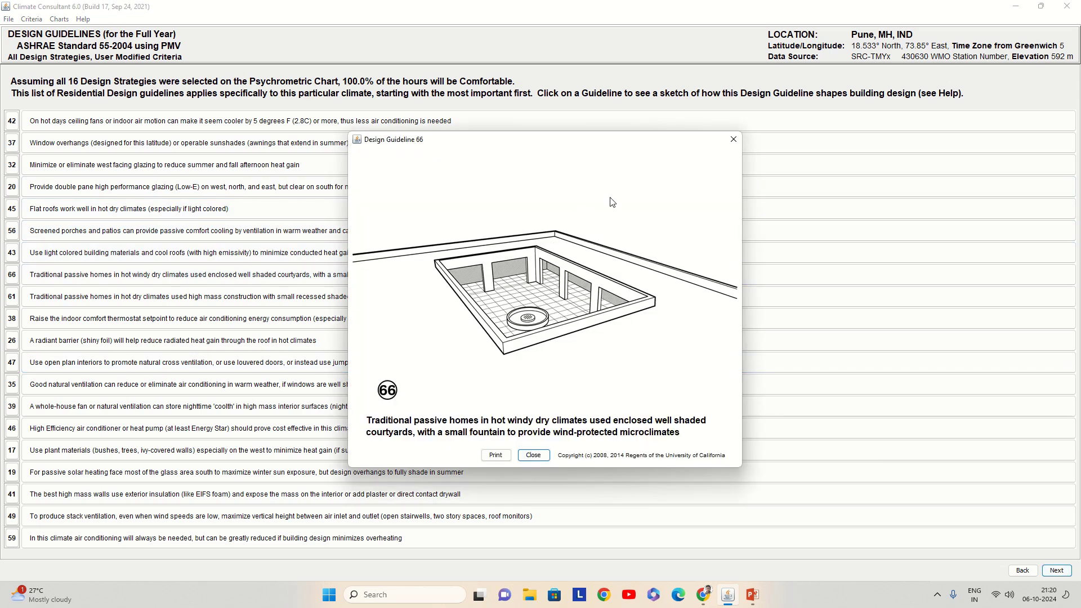
Step: View the sketches for design guidelines 45 (flat roofs) and 46 (high efficiency air conditioner or heat pump)
{"action": "left_click", "coordinate": [734, 138]}
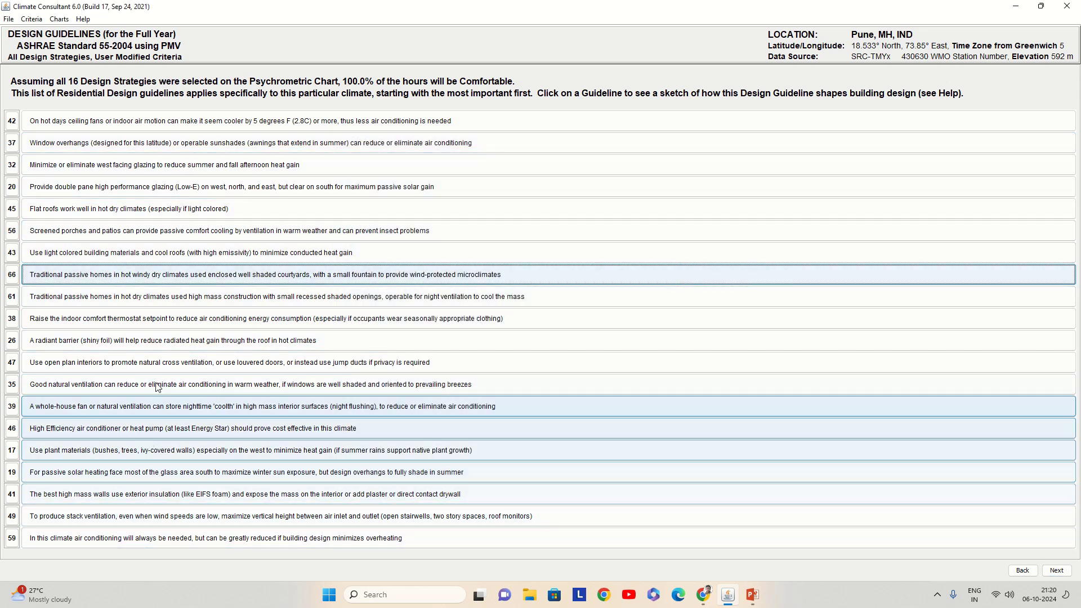
{"action": "left_click", "coordinate": [168, 209]}
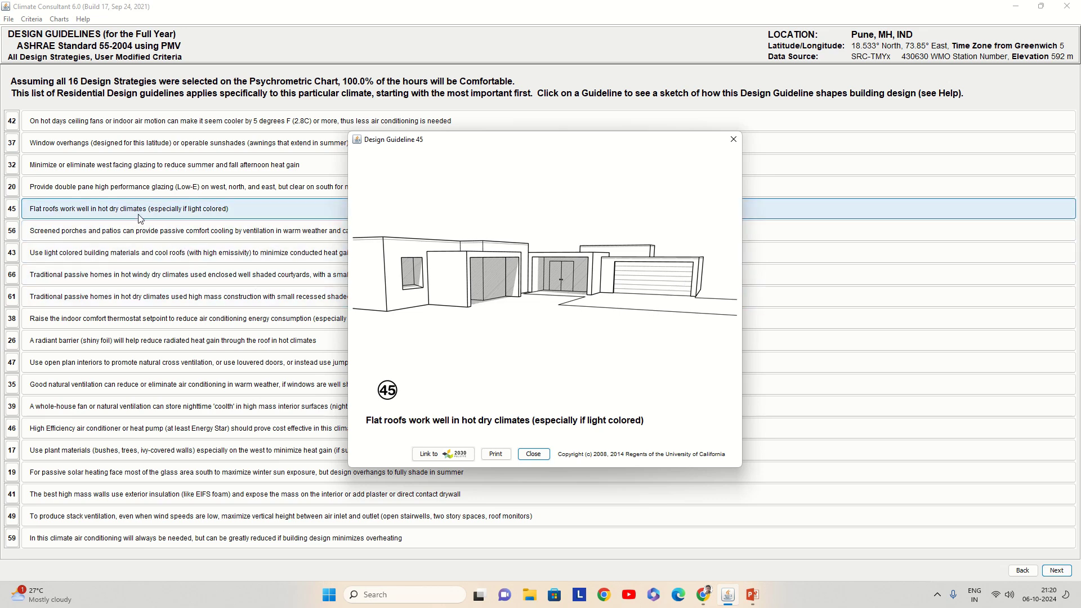
{"action": "left_click", "coordinate": [733, 139]}
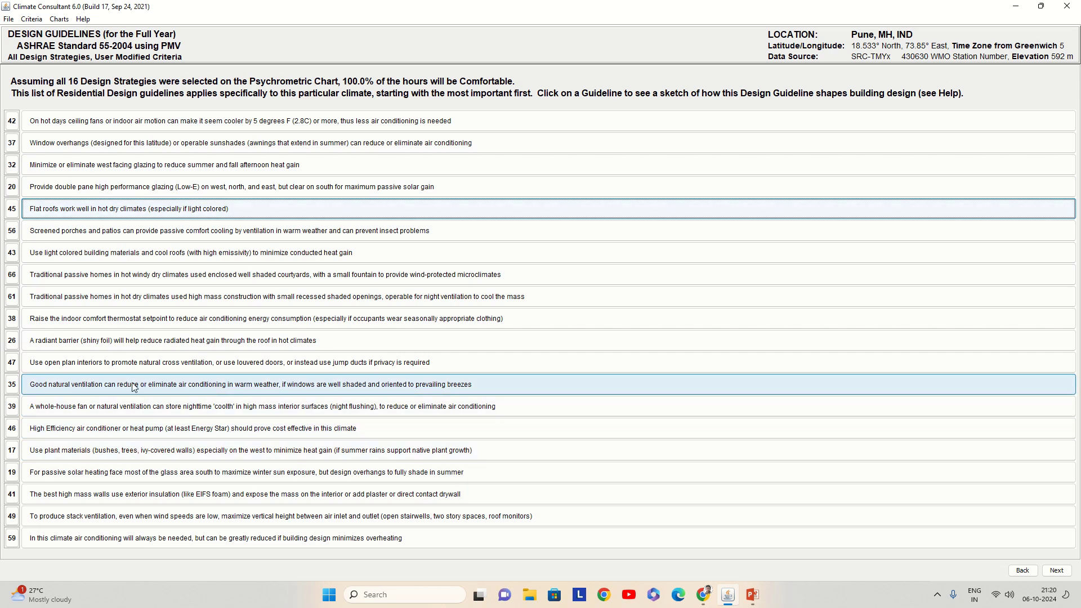
{"action": "left_click", "coordinate": [123, 428]}
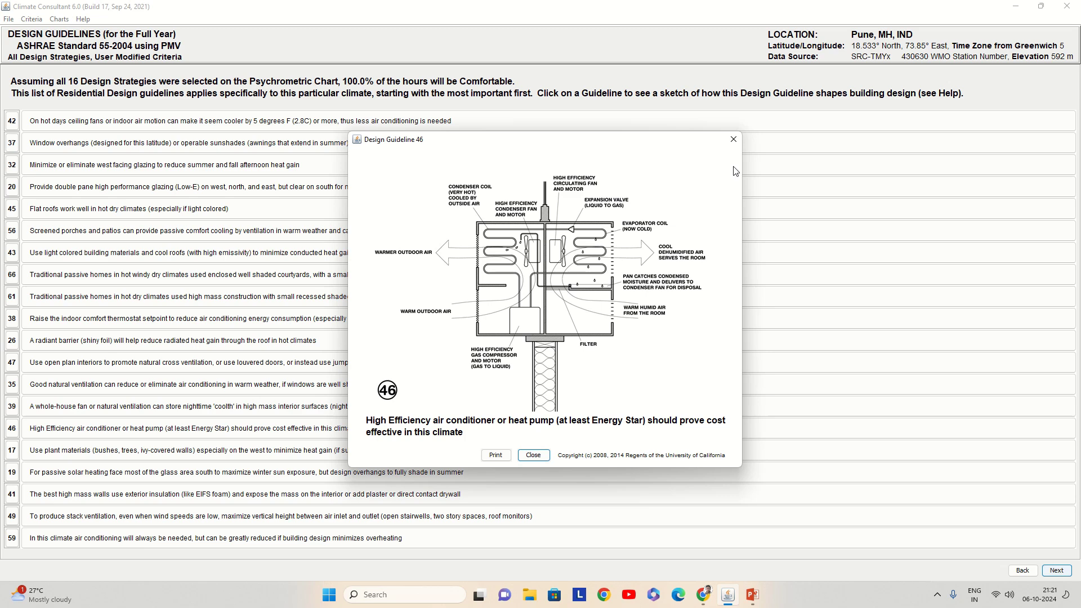
{"action": "left_click", "coordinate": [732, 140]}
Step: Play the daily animation of the wind wheel chart for a few days and stop it
{"action": "left_click", "coordinate": [1068, 569]}
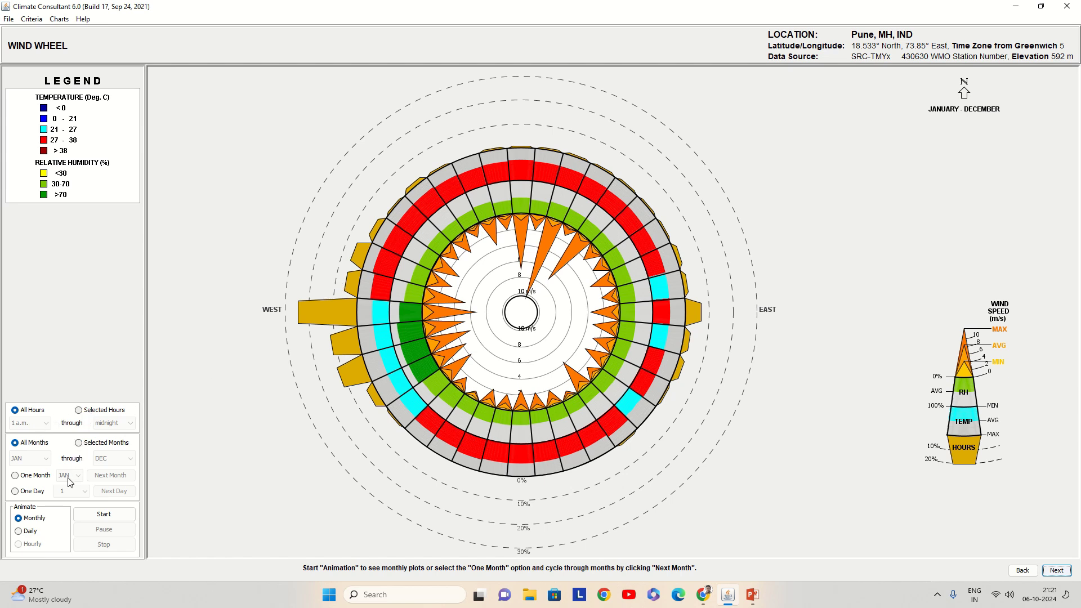
{"action": "left_click", "coordinate": [22, 535]}
{"action": "left_click", "coordinate": [94, 515]}
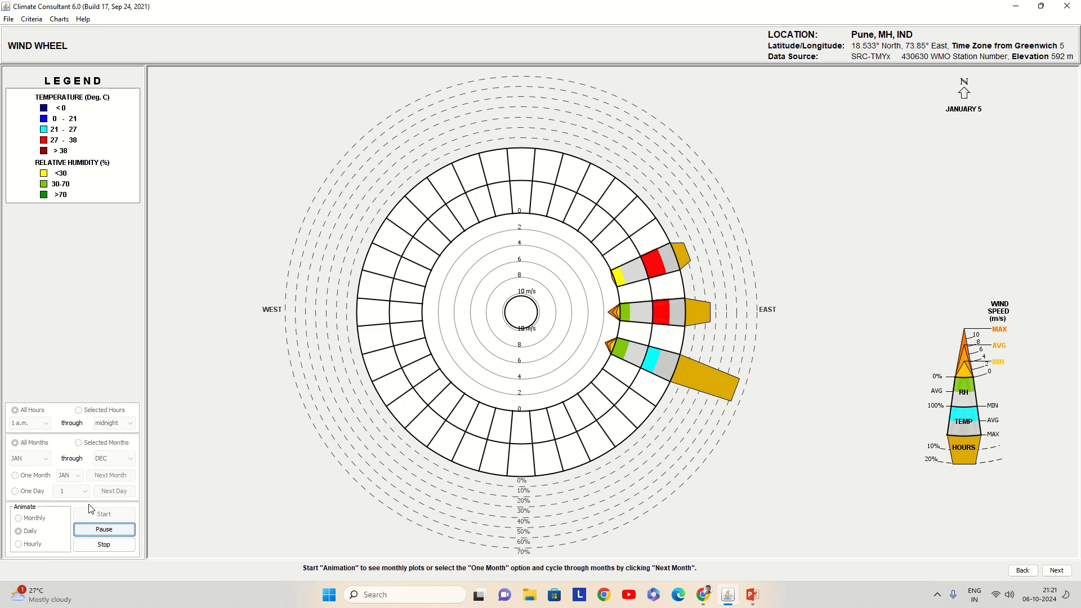
{"action": "left_click", "coordinate": [104, 545]}
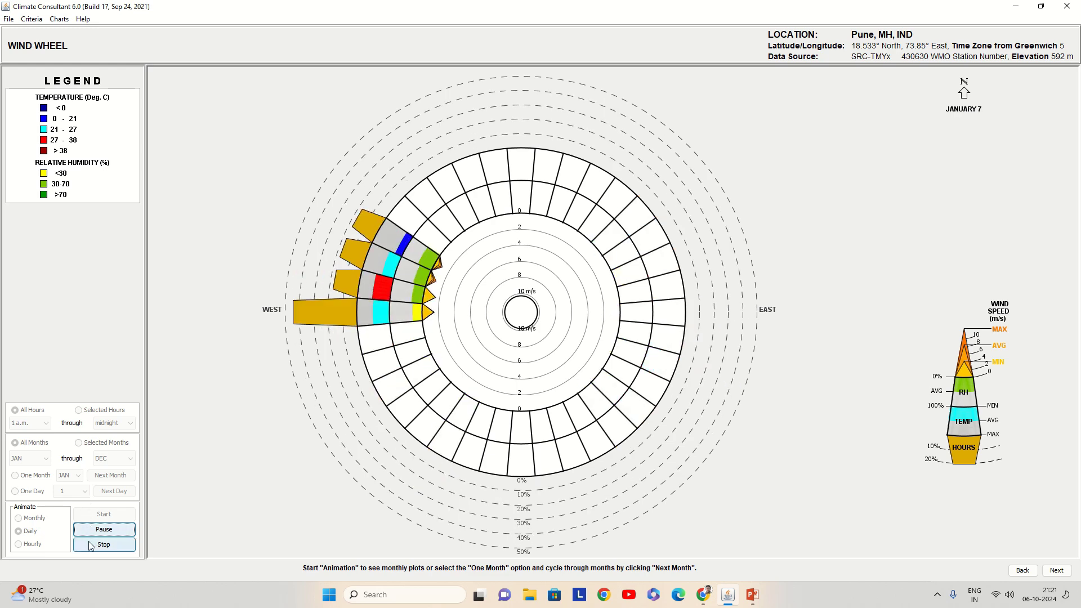
Step: Set up a custom plot with Dry Bulb Temp on the left axis and Wet Bulb Temp on the right axis
{"action": "left_click", "coordinate": [1056, 571]}
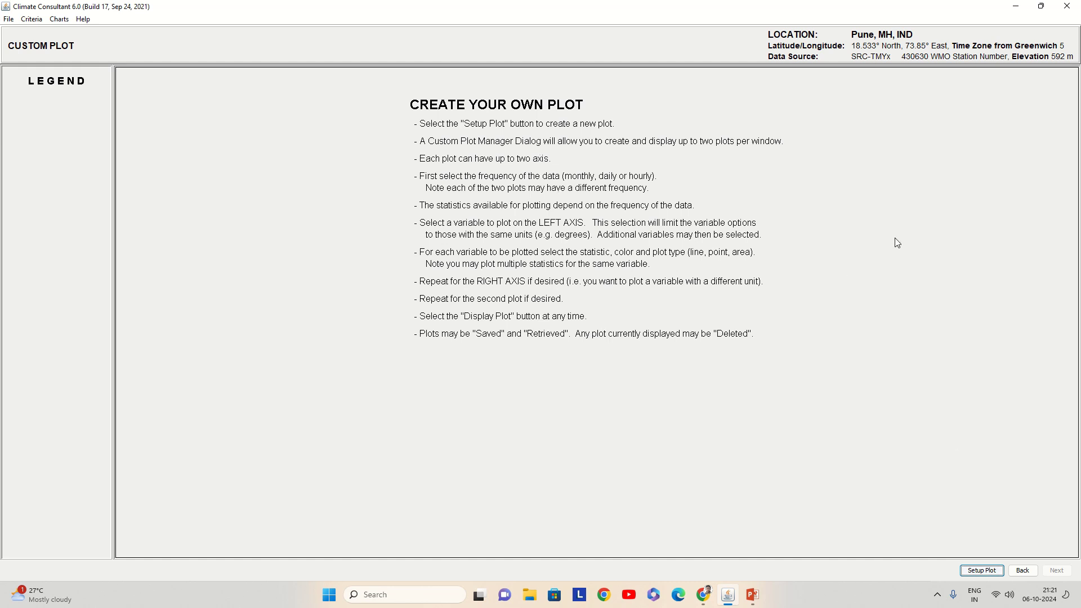
{"action": "left_click", "coordinate": [981, 570]}
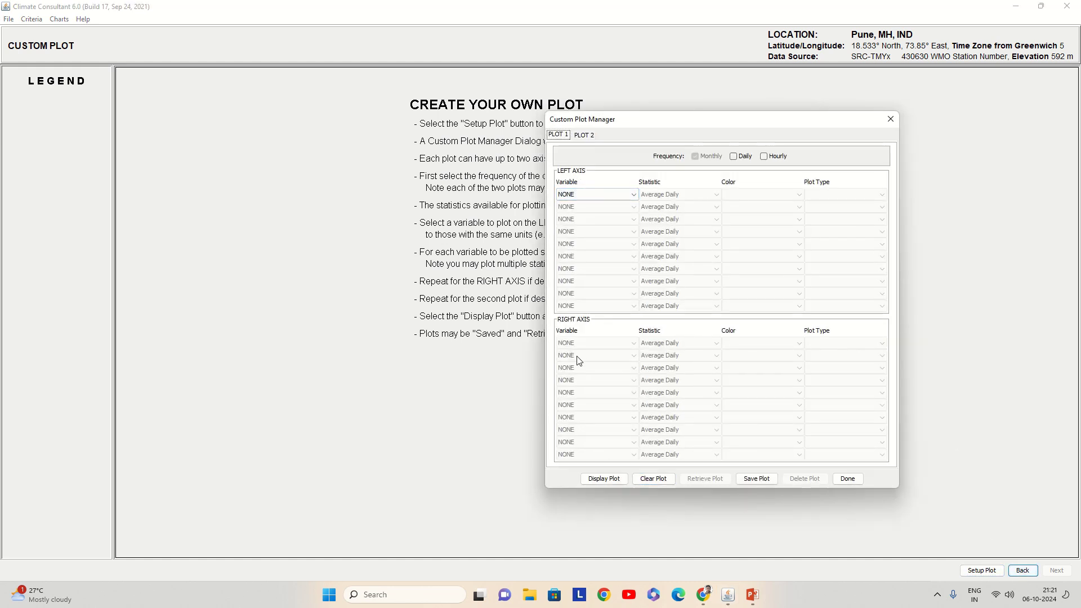
{"action": "left_click", "coordinate": [597, 190]}
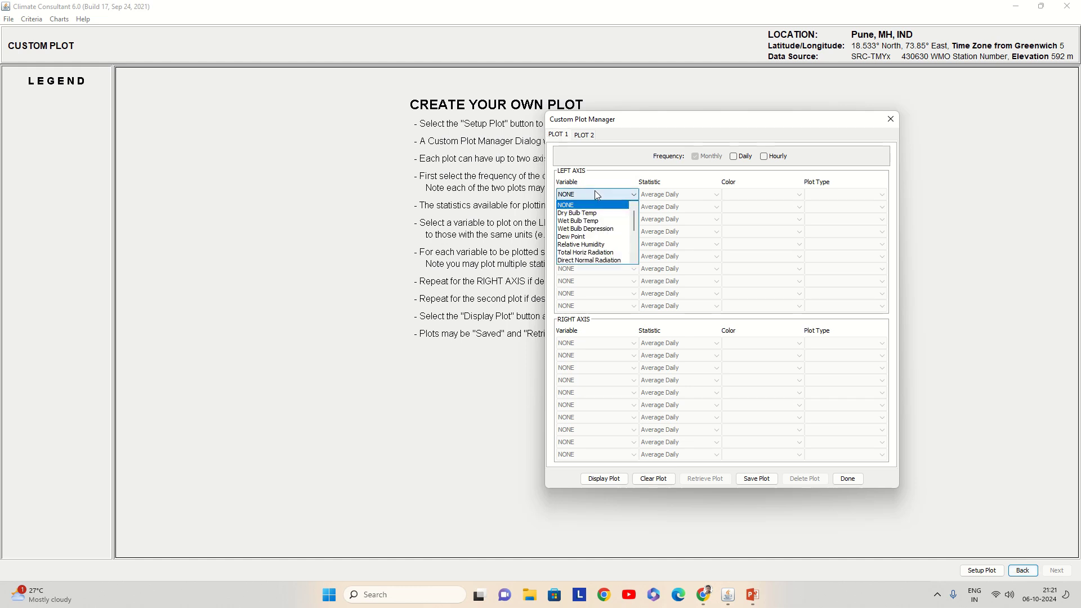
{"action": "left_click", "coordinate": [589, 212]}
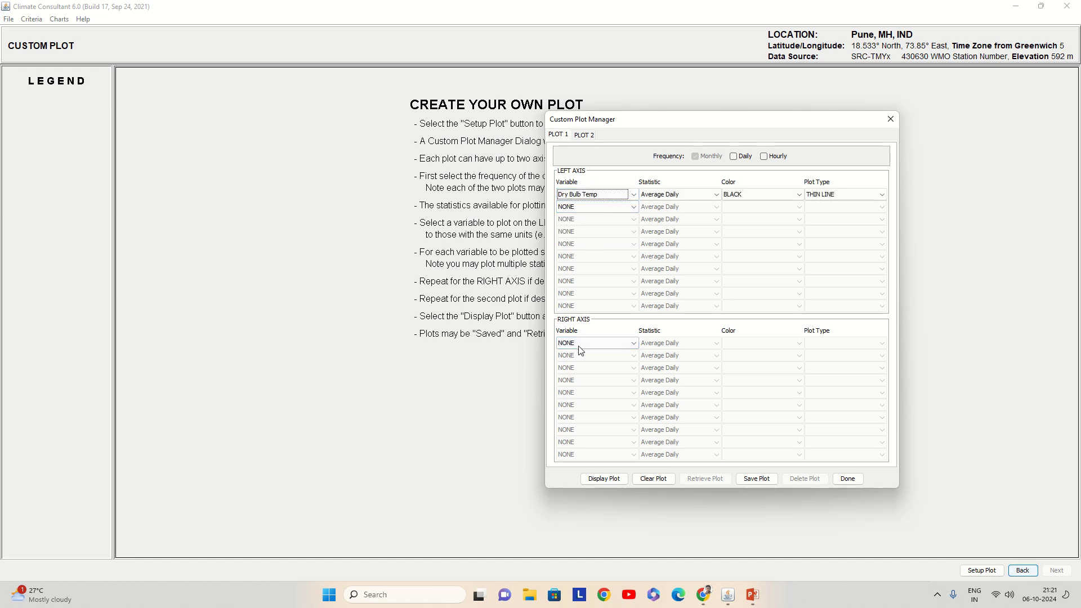
{"action": "left_click", "coordinate": [580, 344]}
{"action": "left_click", "coordinate": [580, 370]}
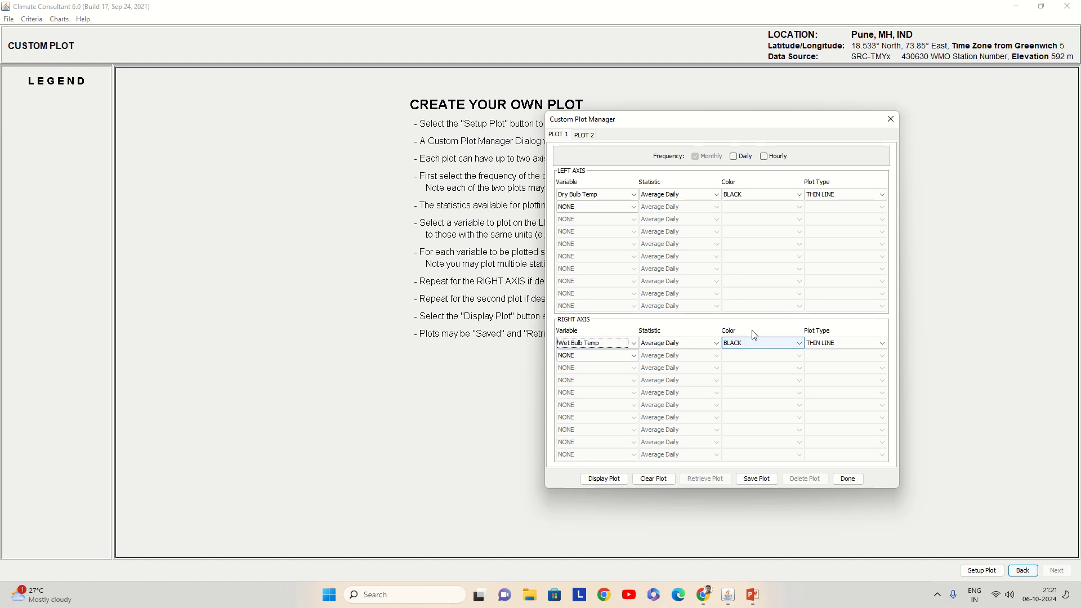
Step: Colour the Wet Bulb Temp line red, display the custom plot and close the plot manager
{"action": "left_click", "coordinate": [753, 345]}
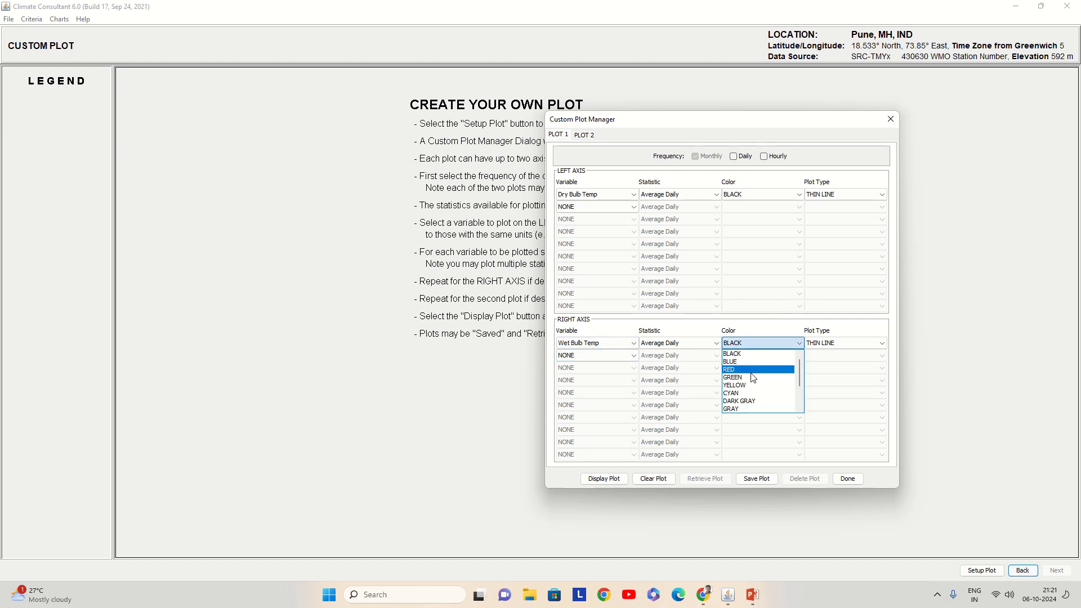
{"action": "left_click", "coordinate": [752, 369]}
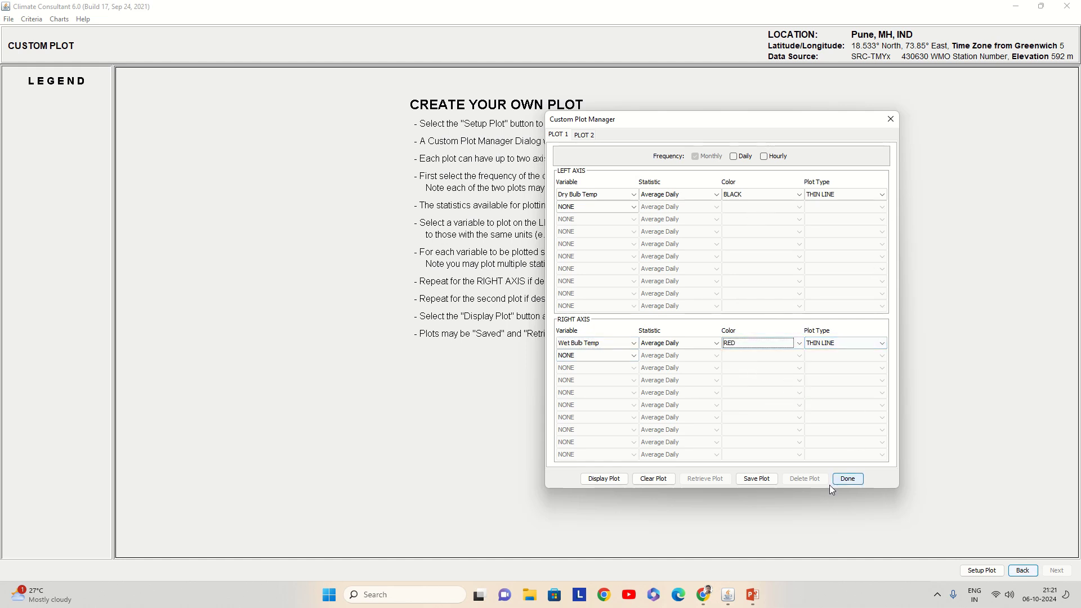
{"action": "left_click", "coordinate": [604, 478]}
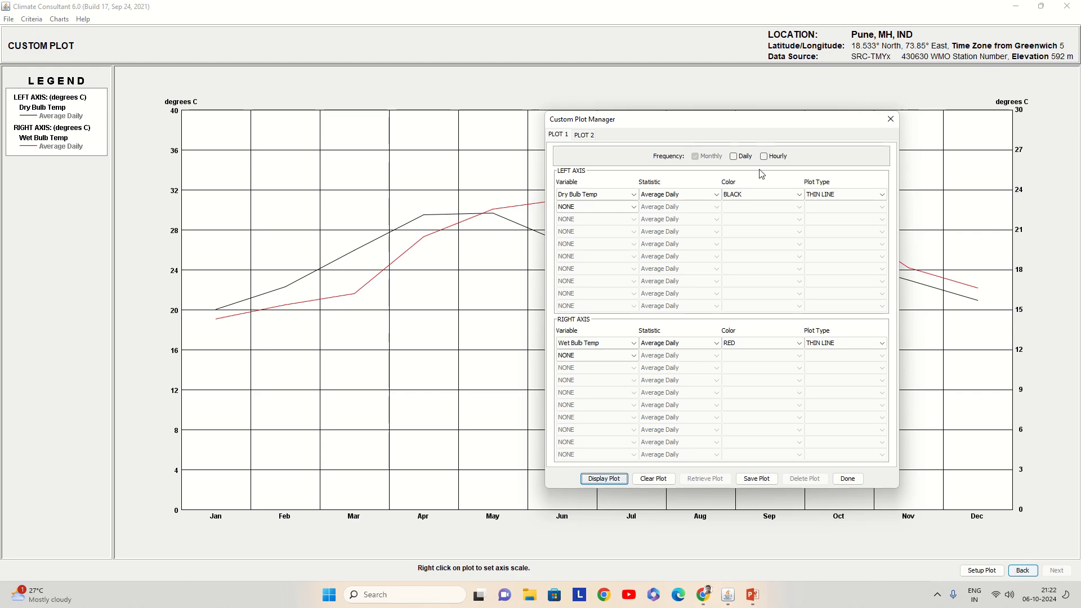
{"action": "left_click_drag", "start_coordinate": [618, 122], "coordinate": [6, 61]}
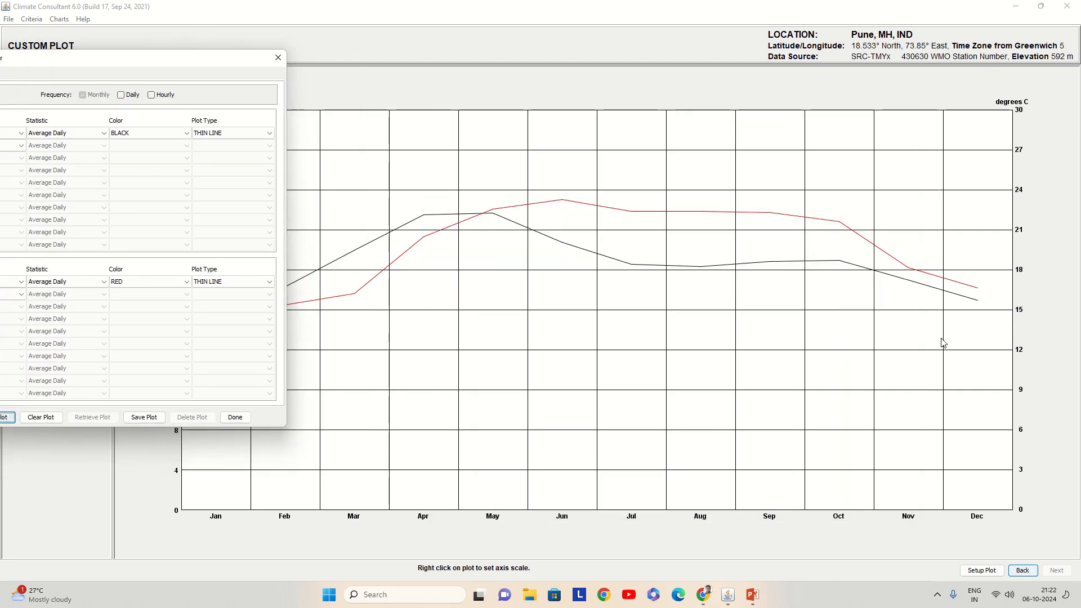
{"action": "left_click_drag", "start_coordinate": [148, 62], "coordinate": [606, 146]}
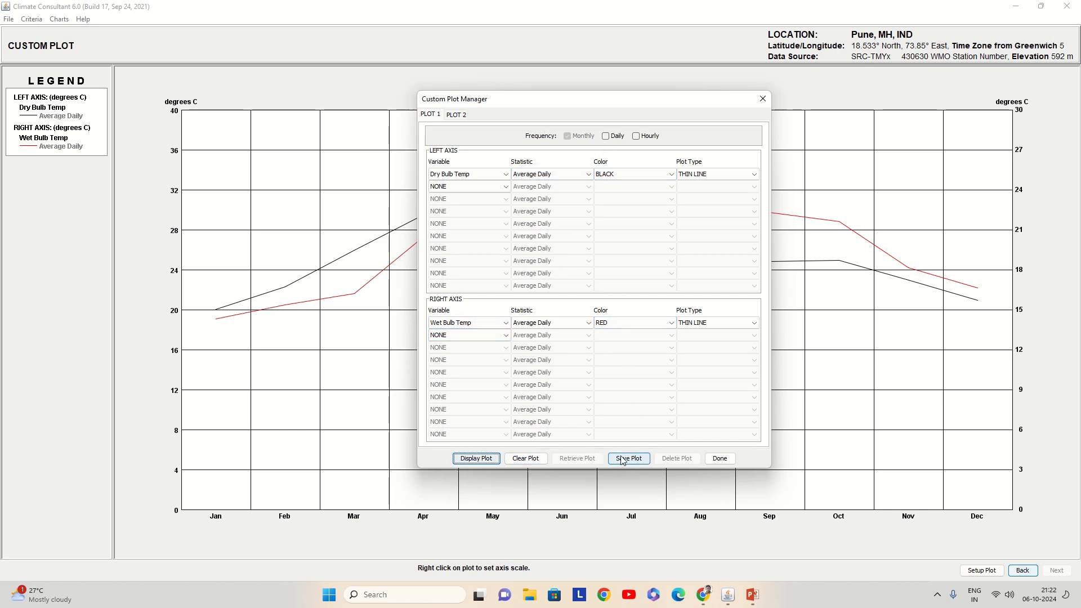
{"action": "left_click", "coordinate": [721, 459]}
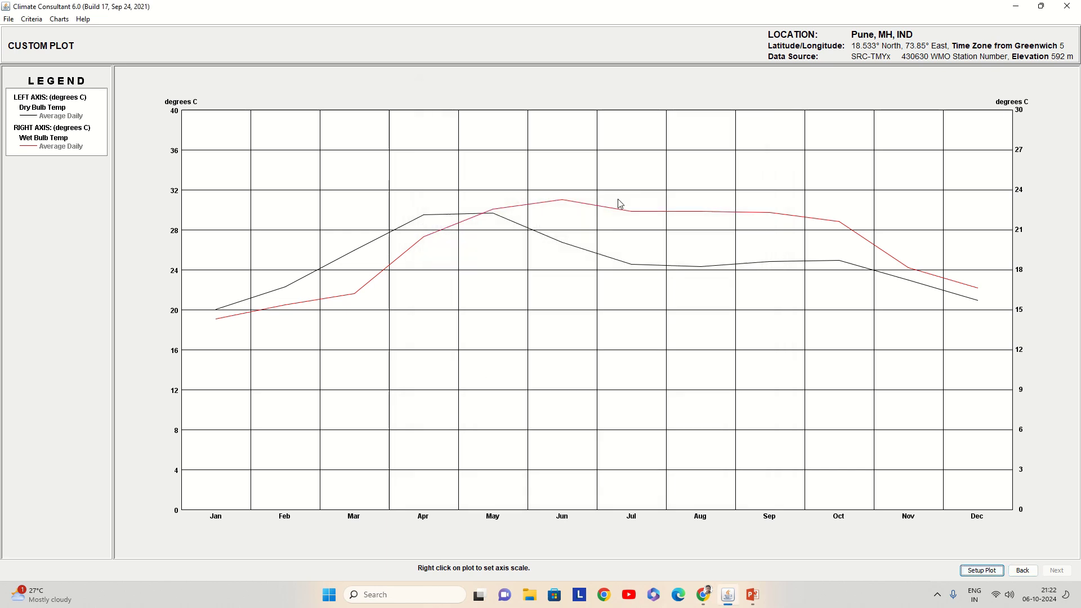
Step: Review the options for exporting weather data to CSV and for printing the chart
{"action": "left_click", "coordinate": [8, 21]}
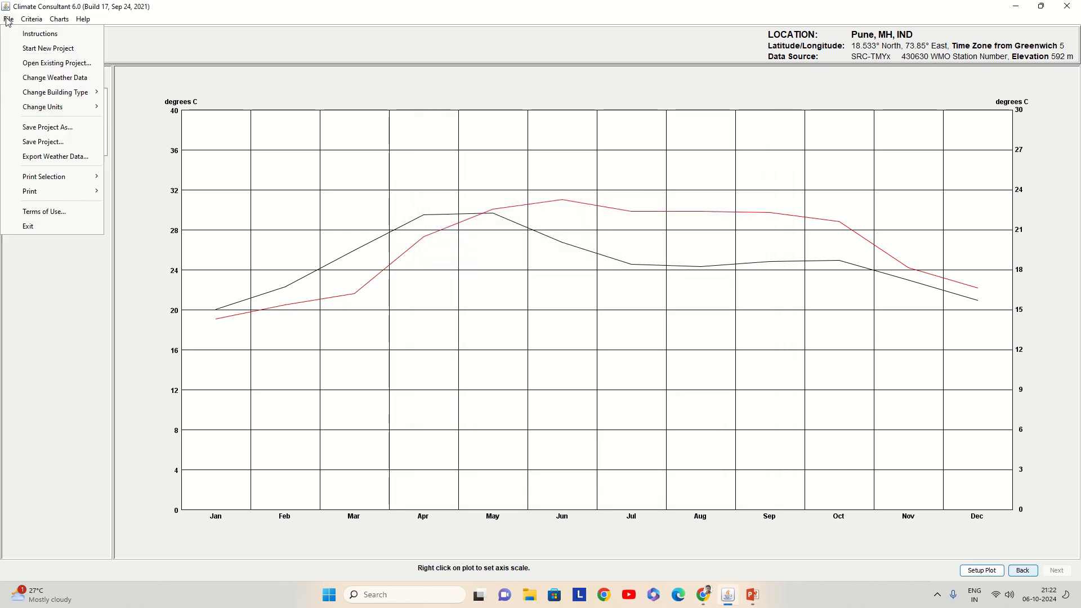
{"action": "left_click", "coordinate": [30, 157]}
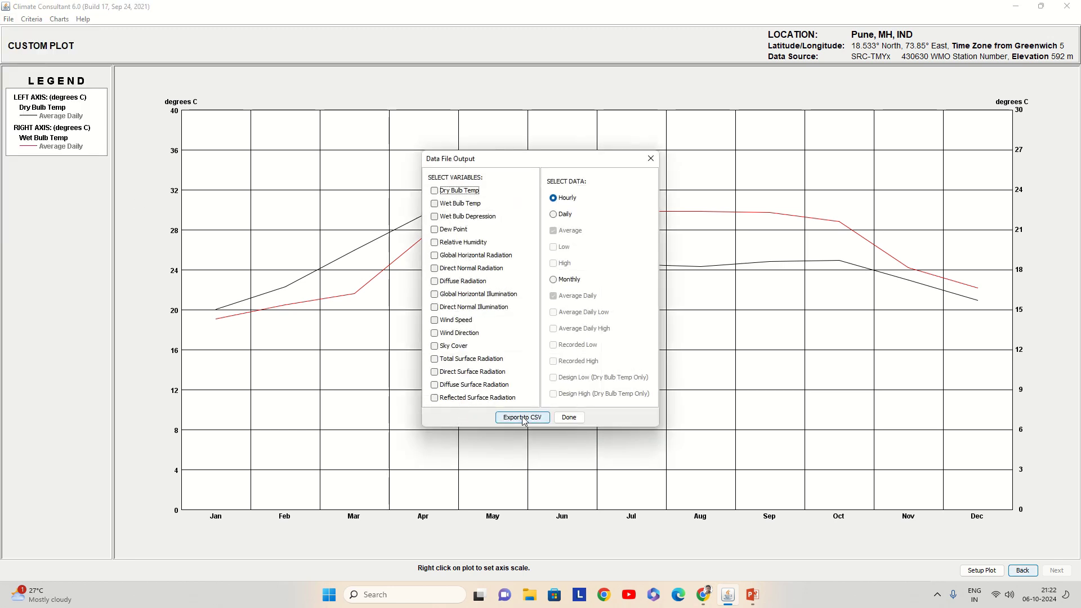
{"action": "left_click", "coordinate": [650, 158]}
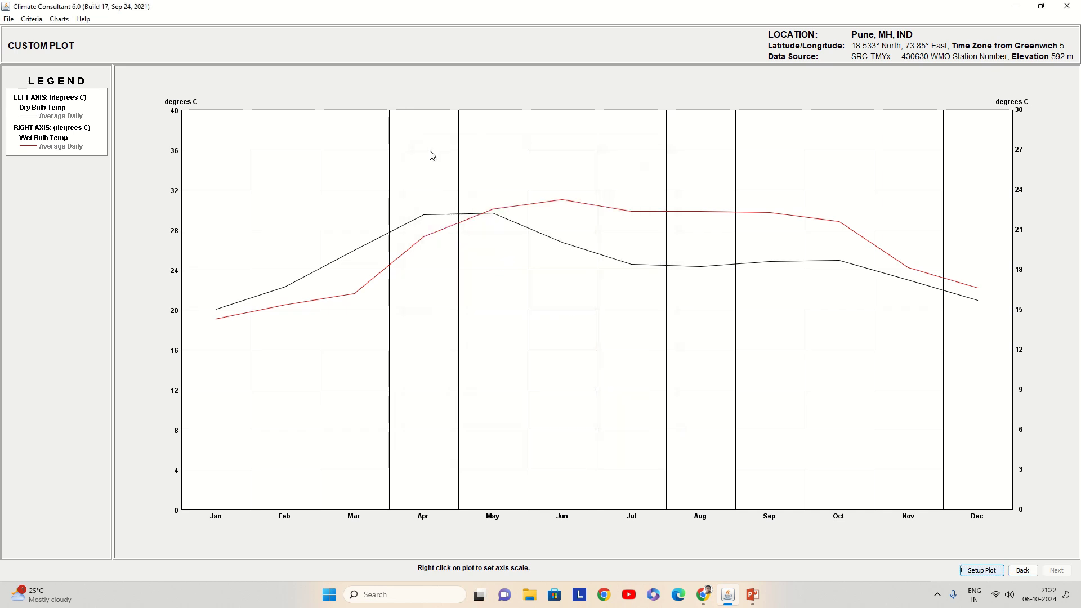
{"action": "left_click", "coordinate": [9, 19]}
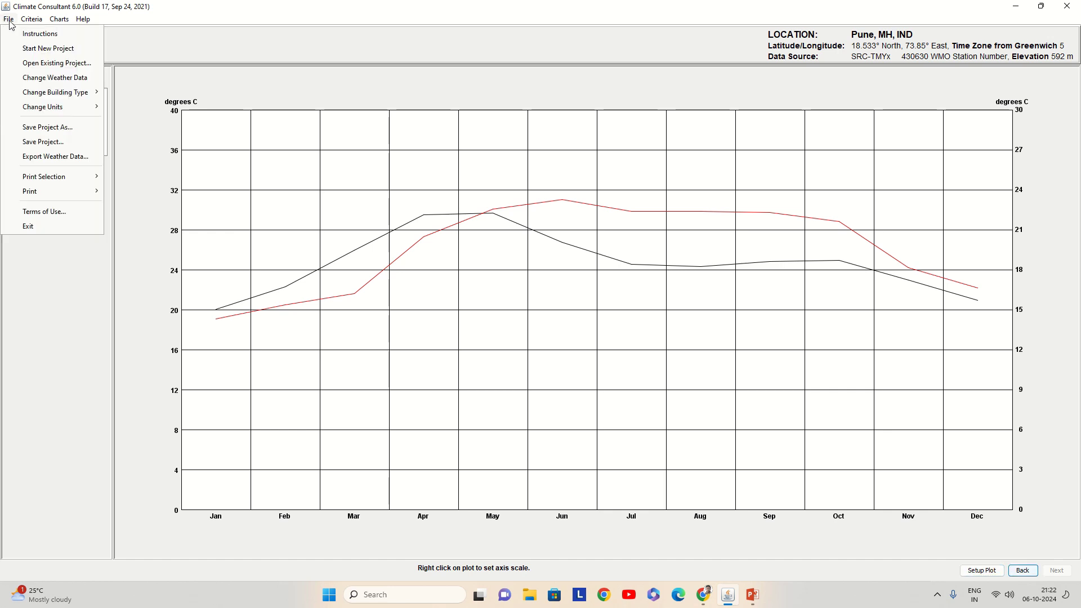
{"action": "mouse_move", "coordinate": [23, 194]}
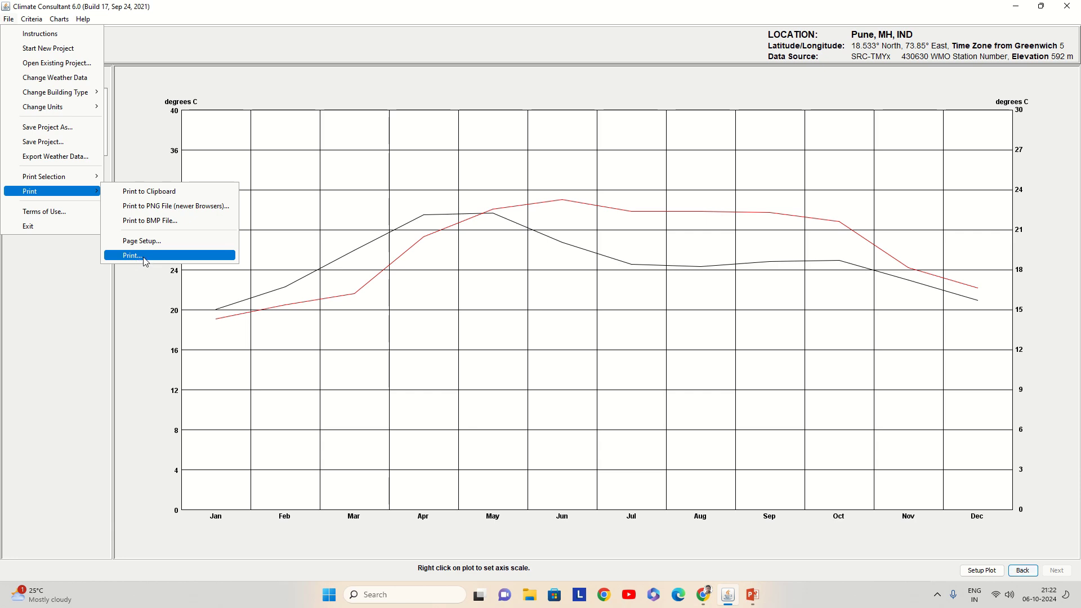
Step: Go back to the full-year design guidelines and return to the January–December wind wheel chart
{"action": "left_click", "coordinate": [1021, 576]}
{"action": "left_click", "coordinate": [1021, 571]}
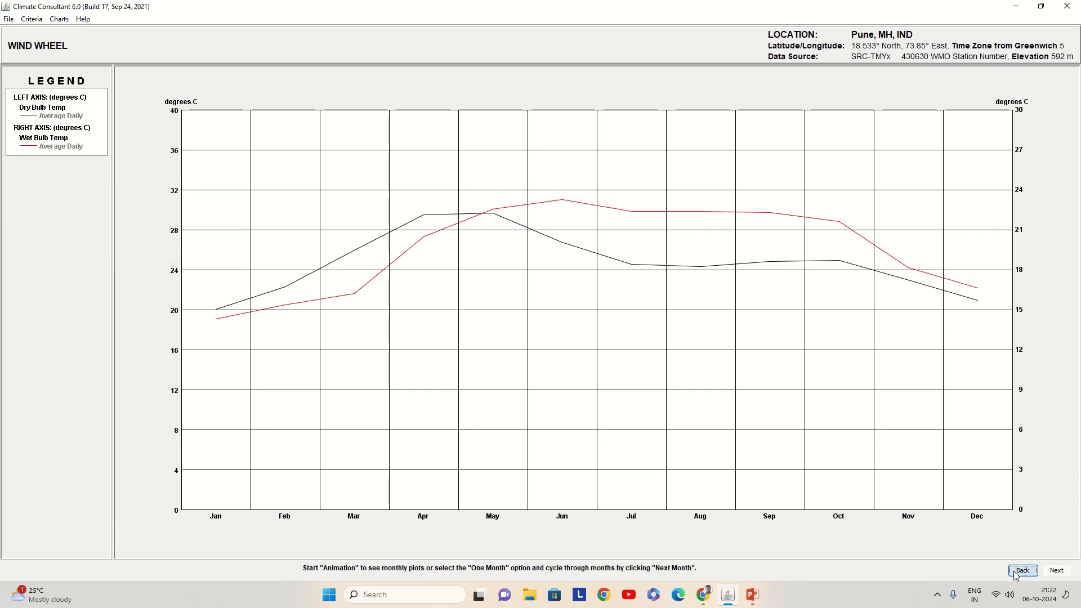
{"action": "left_click", "coordinate": [1023, 571]}
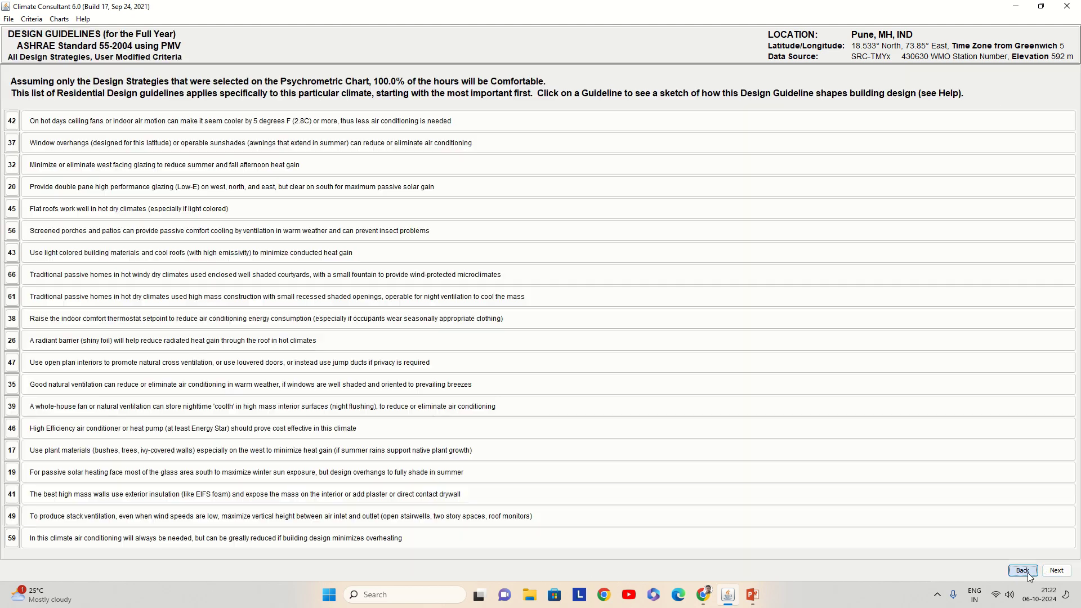
{"action": "left_click", "coordinate": [540, 335]}
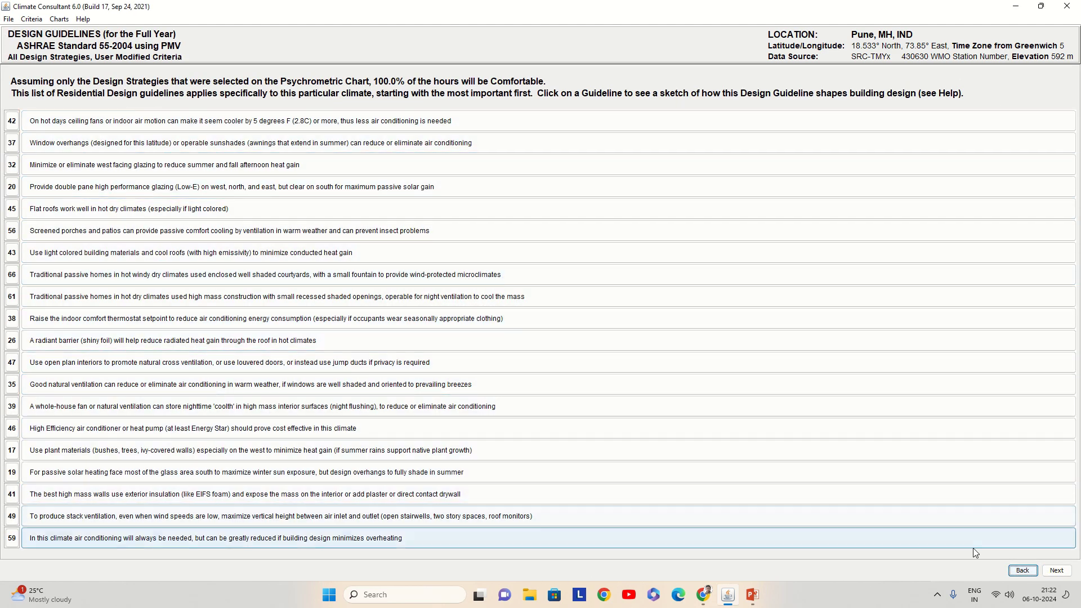
{"action": "left_click", "coordinate": [1046, 570]}
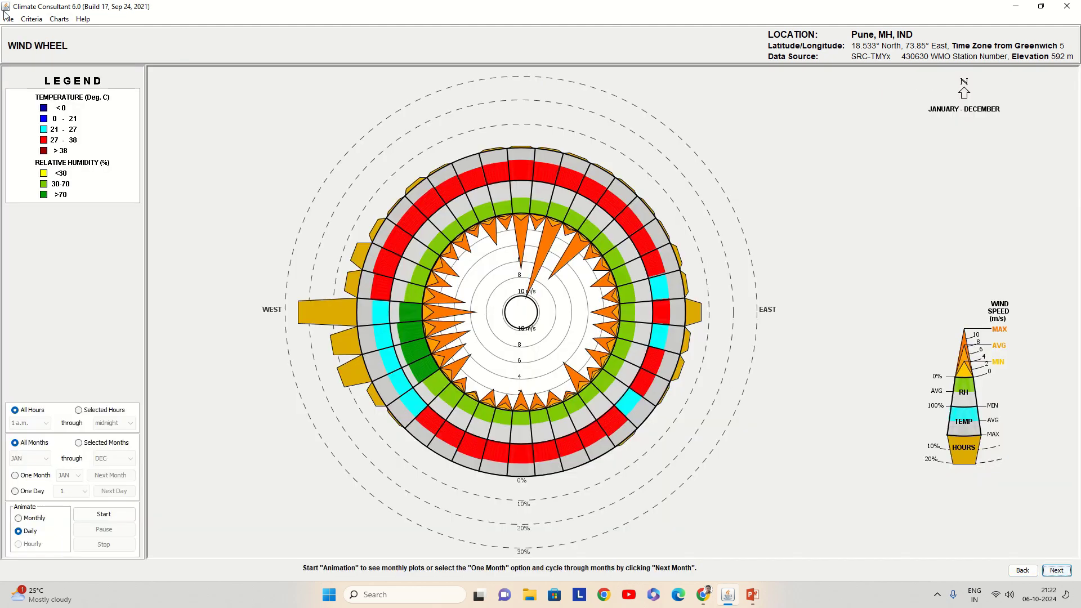
{"action": "left_click", "coordinate": [42, 22]}
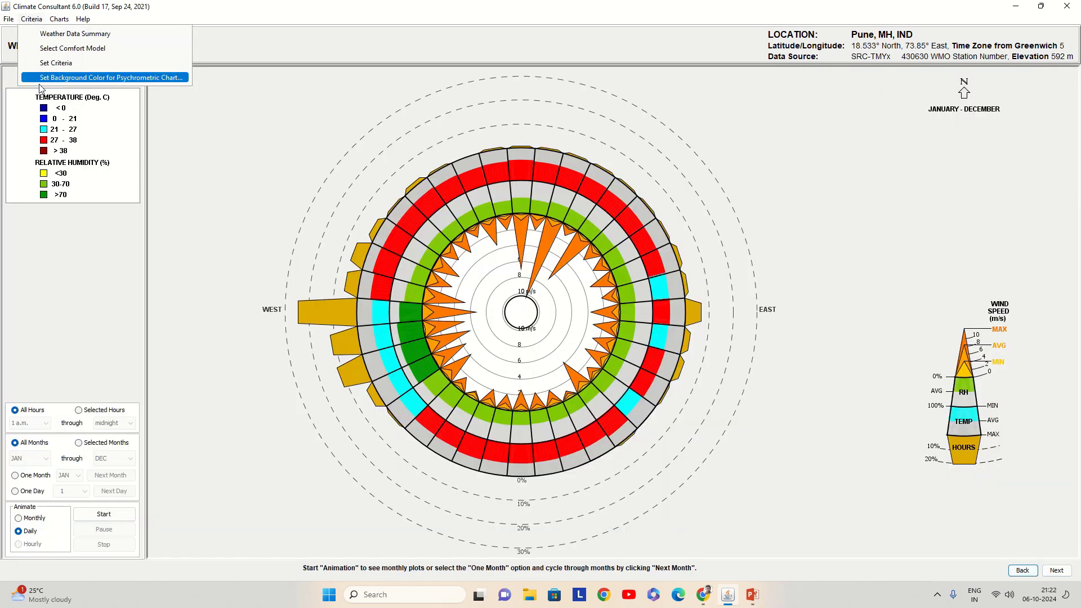
{"action": "mouse_move", "coordinate": [56, 23]}
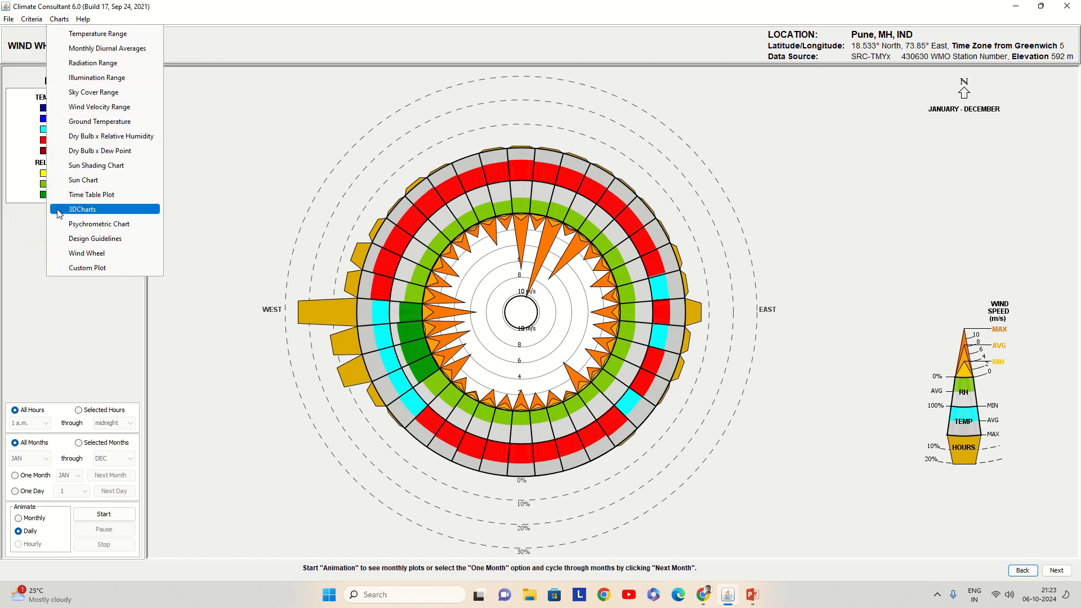
{"action": "left_click", "coordinate": [10, 29]}
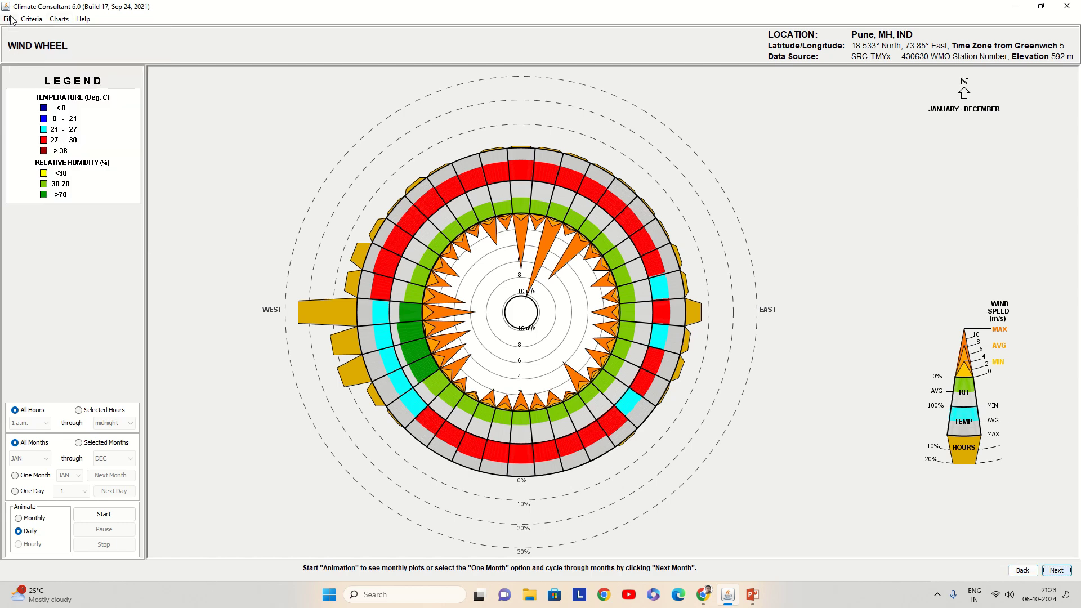
Step: Save the wind wheel chart as the PNG file CC_WIND WHEEL.png in the Downloads folder
{"action": "left_click", "coordinate": [11, 19]}
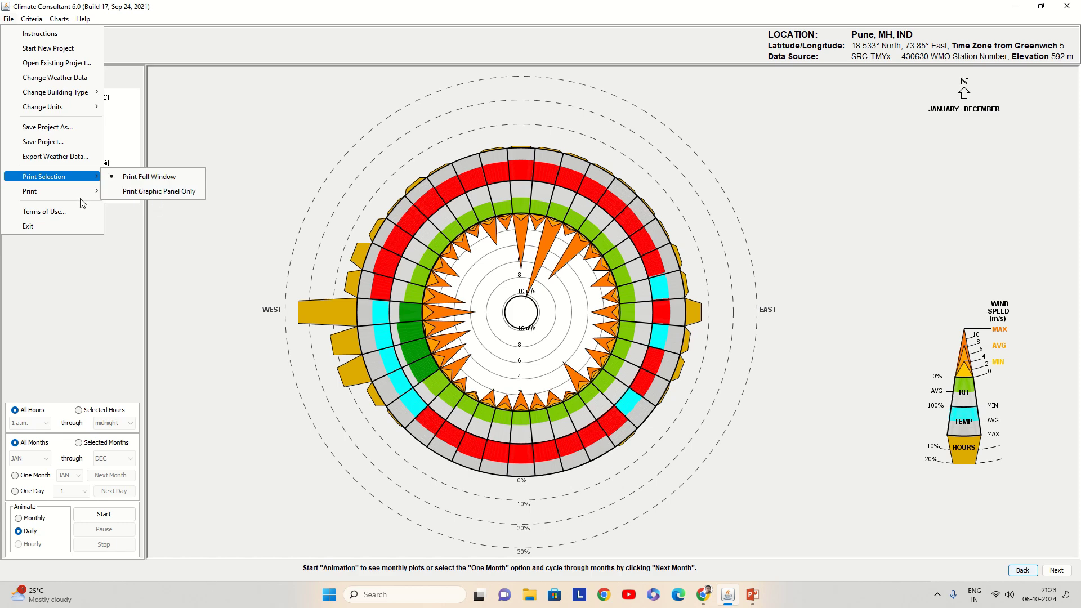
{"action": "mouse_move", "coordinate": [84, 192]}
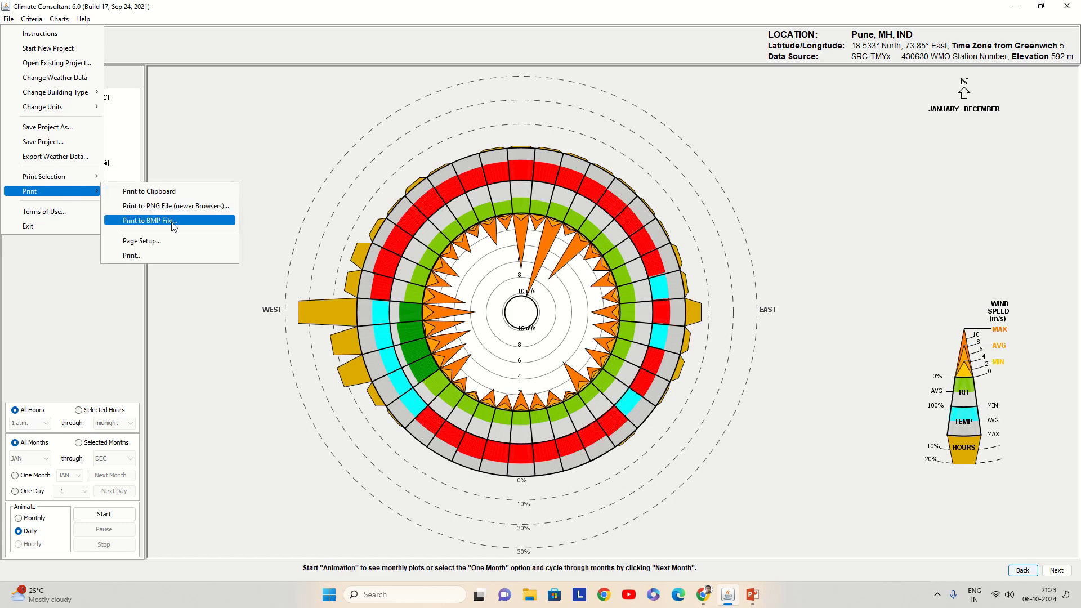
{"action": "left_click", "coordinate": [176, 208]}
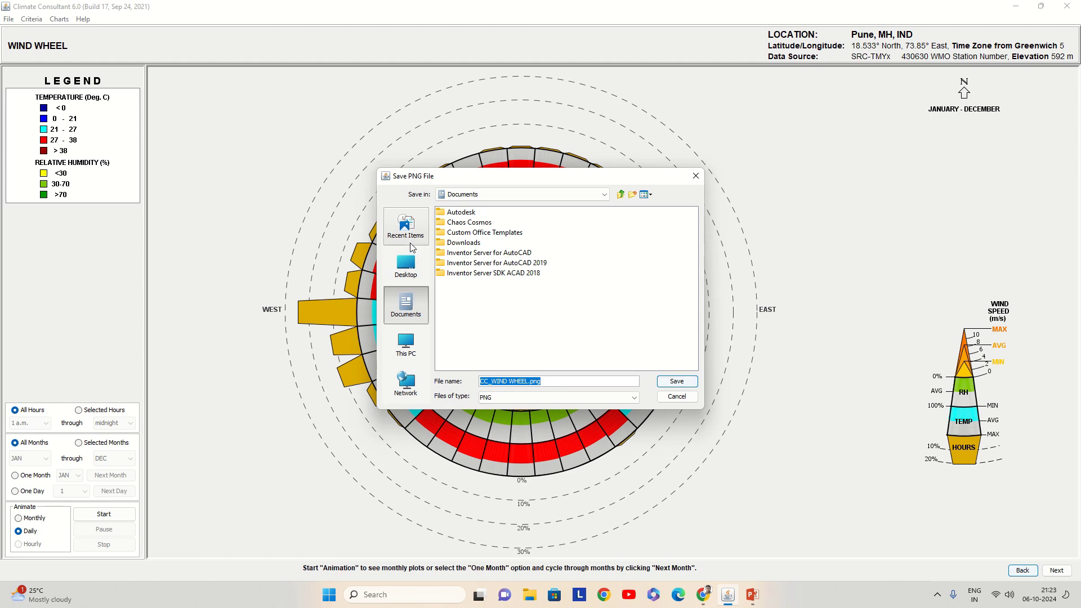
{"action": "left_click", "coordinate": [406, 345]}
{"action": "double_click", "coordinate": [457, 233]}
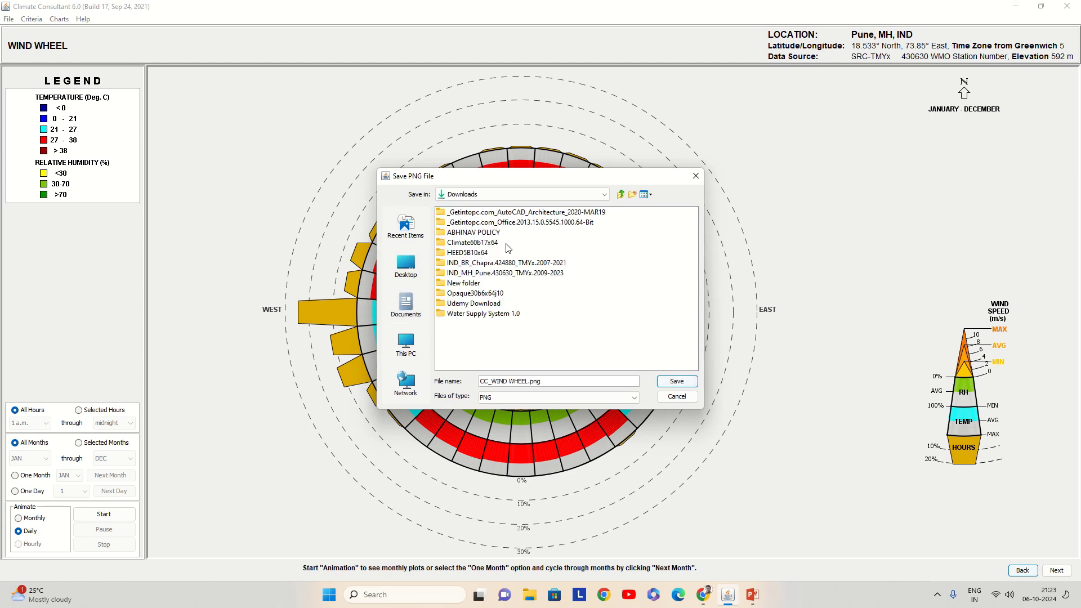
{"action": "left_click", "coordinate": [676, 385]}
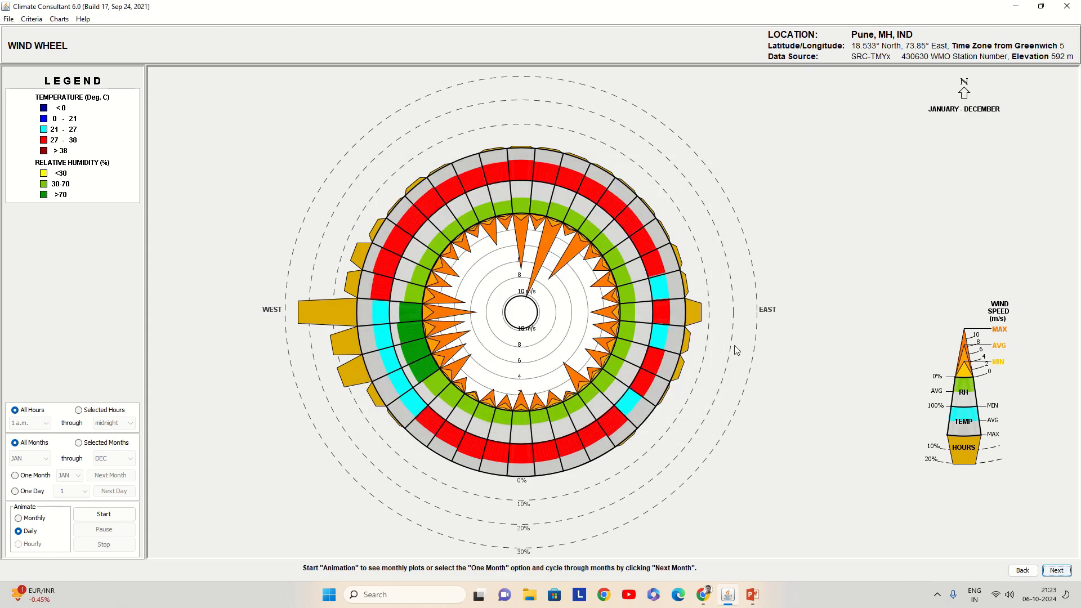
Step: Open the saved CC_WIND WHEEL.png from Downloads in File Explorer to check it, then switch back to Climate Consultant
{"action": "left_click", "coordinate": [533, 593]}
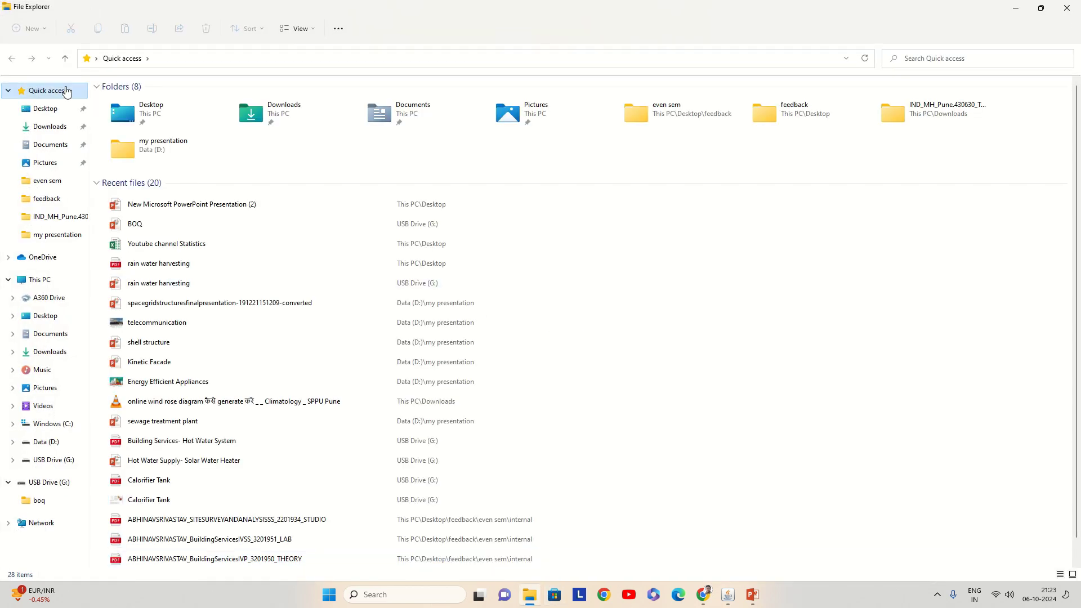
{"action": "left_click", "coordinate": [50, 126]}
{"action": "left_click", "coordinate": [137, 130]}
{"action": "double_click", "coordinate": [137, 130]}
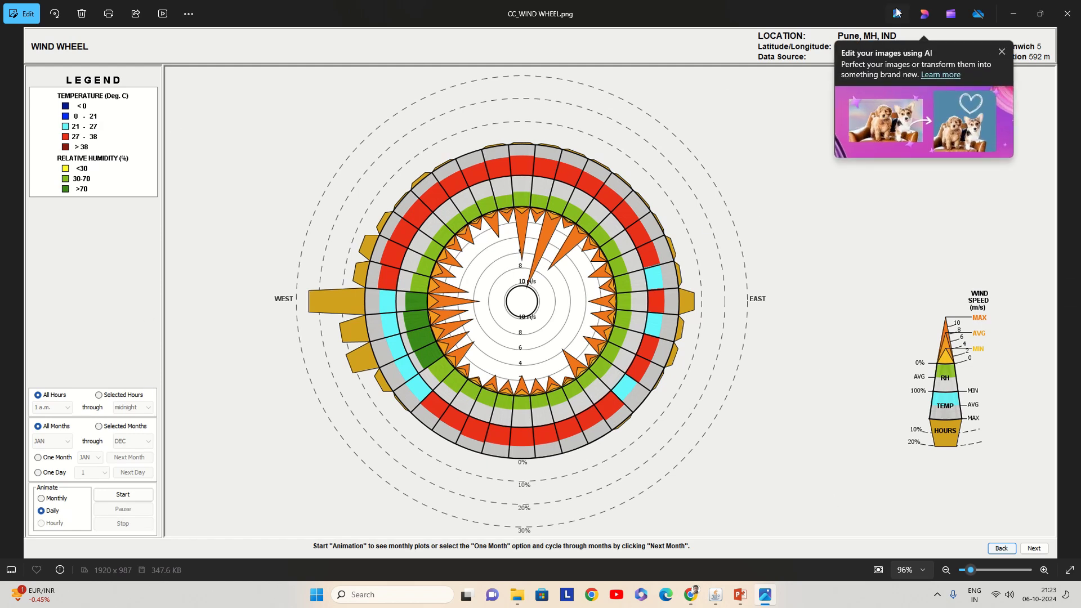
{"action": "left_click", "coordinate": [1000, 52]}
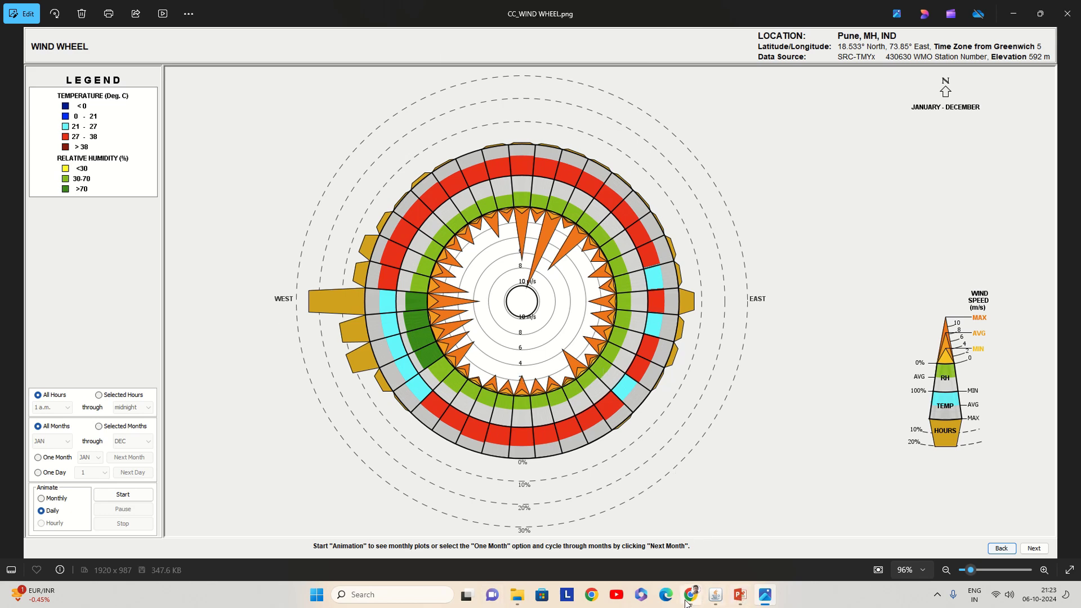
{"action": "left_click", "coordinate": [715, 594]}
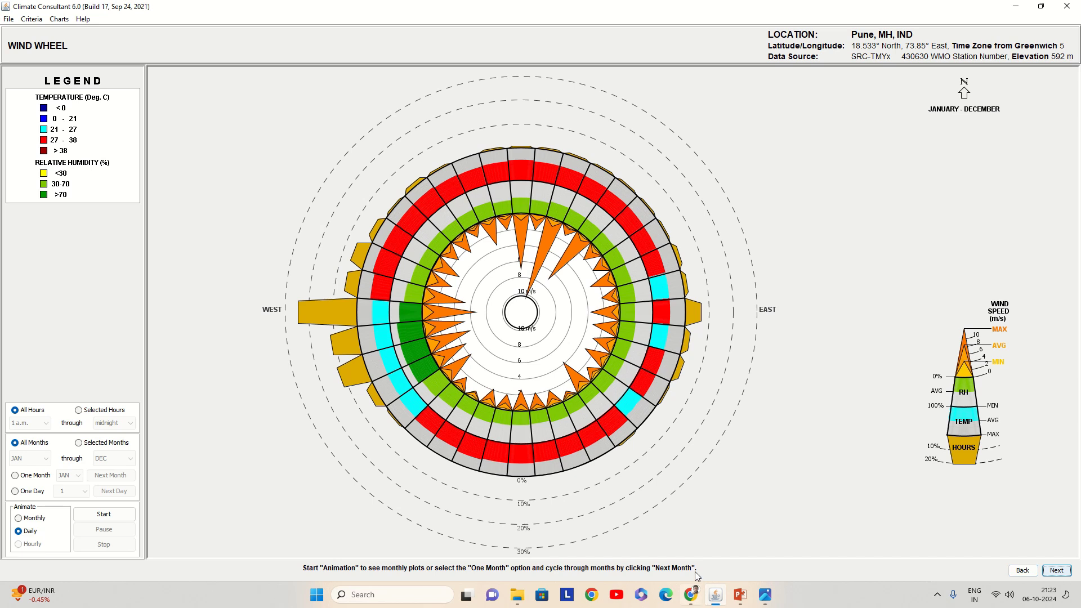